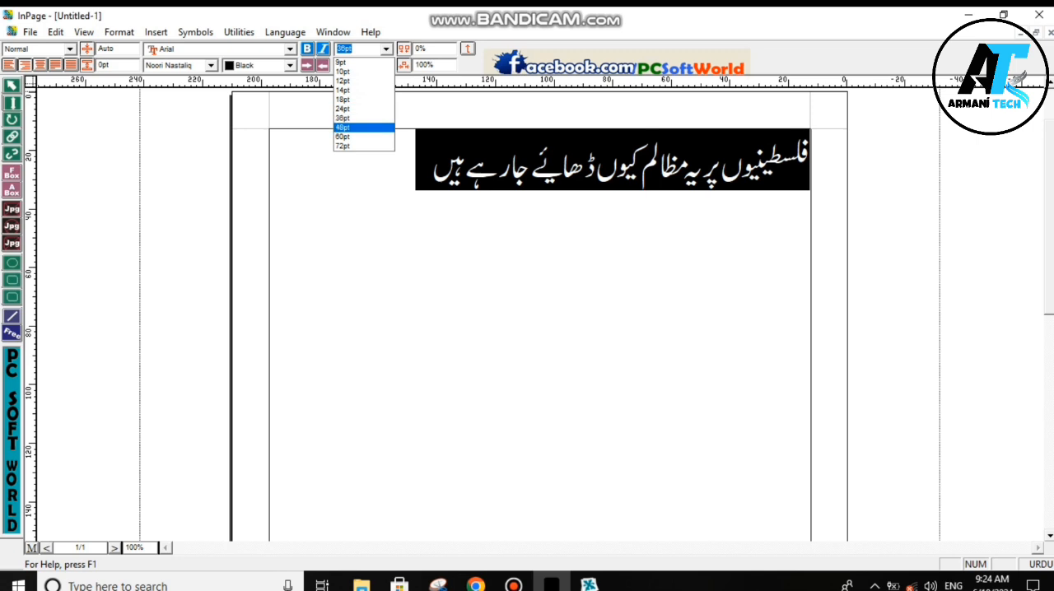
# - Set the selected Urdu headline's font size to 48 pt and copy its whole text box
pyautogui.click(357, 128)
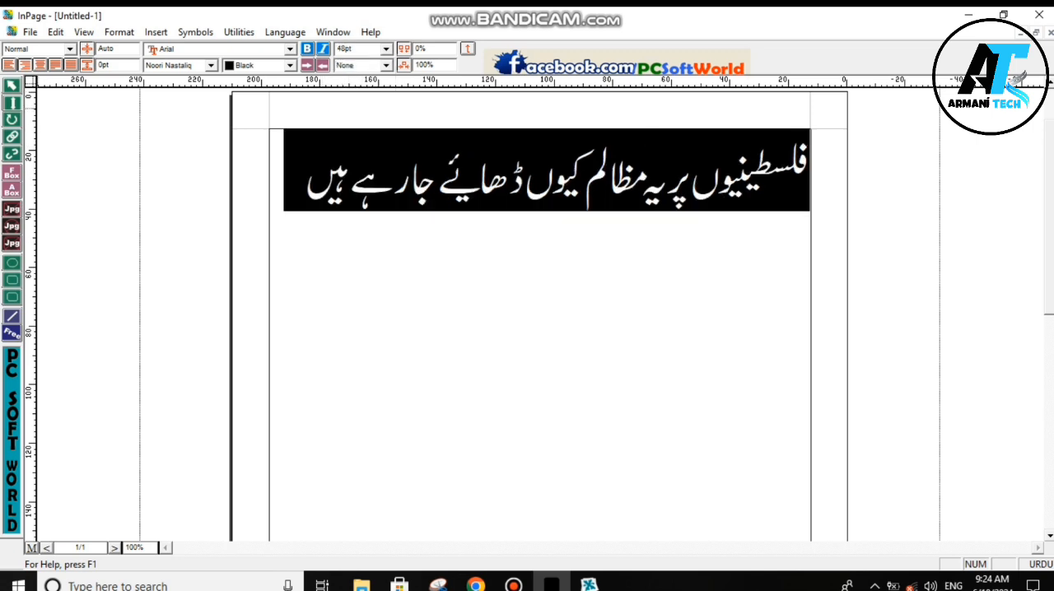
pyautogui.click(11, 85)
pyautogui.click(535, 338)
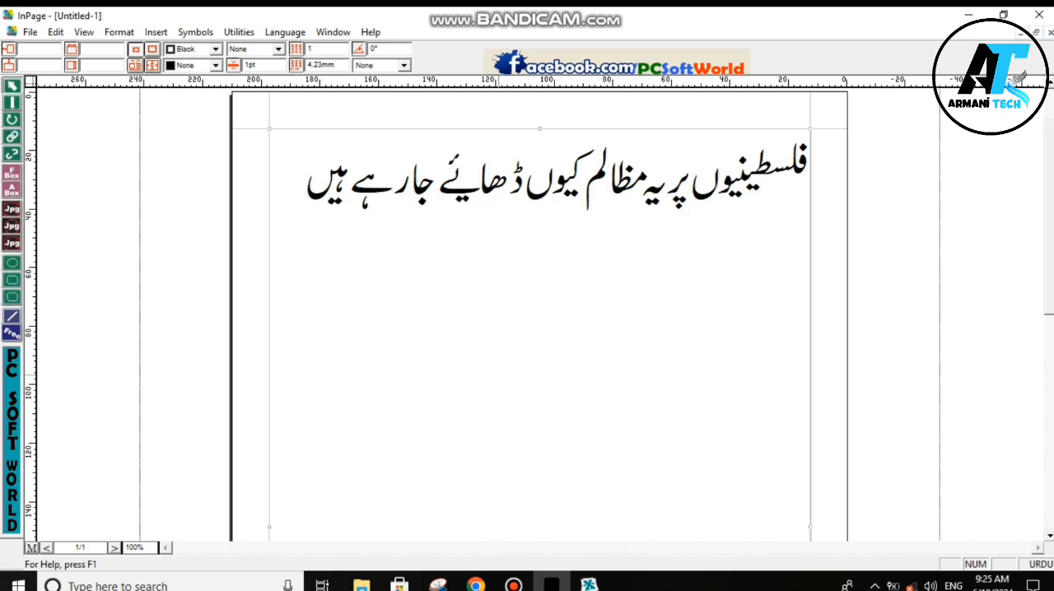
pyautogui.rightClick(497, 368)
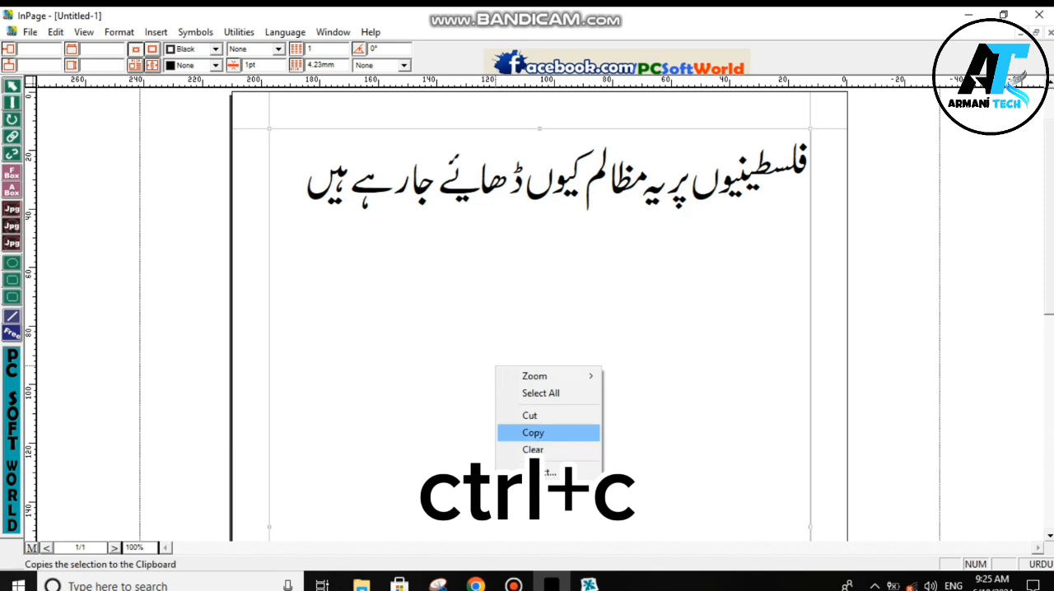
pyautogui.click(533, 432)
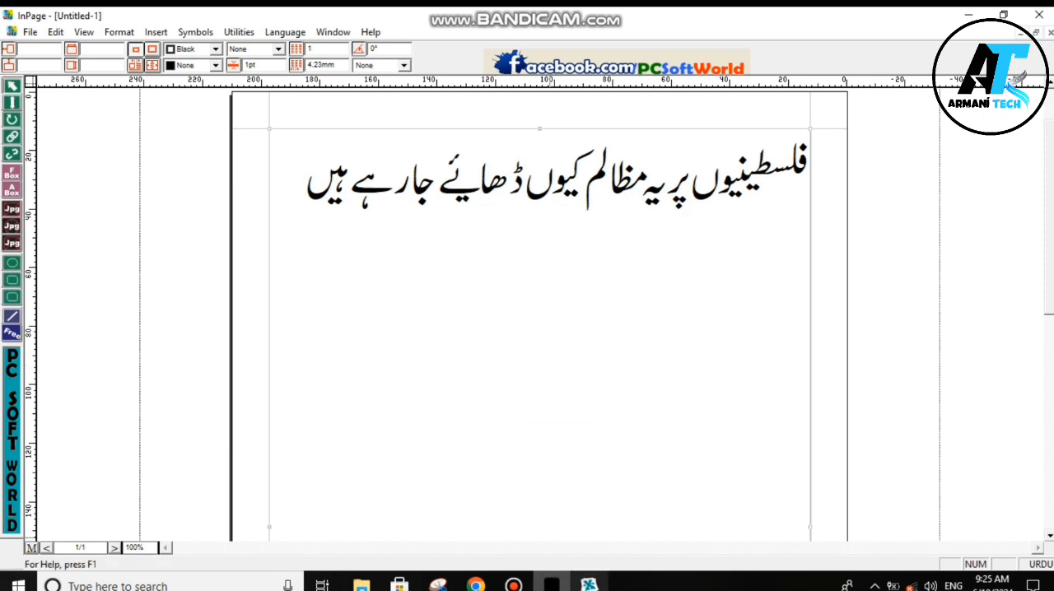
# - Switch to CorelDRAW 11 and paste the copied Urdu headline onto the blank page
pyautogui.click(589, 584)
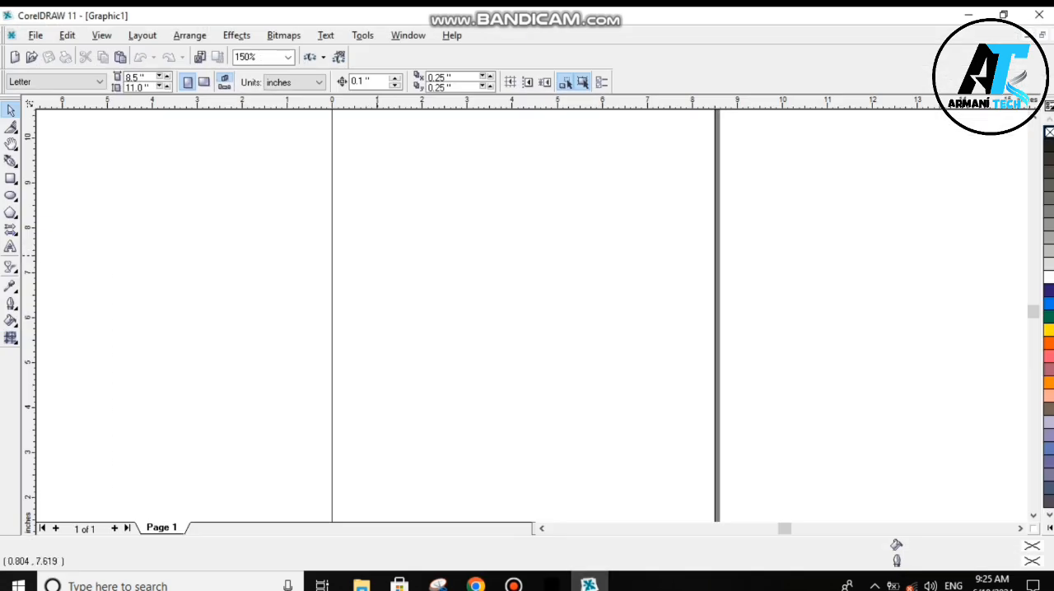
pyautogui.rightClick(412, 278)
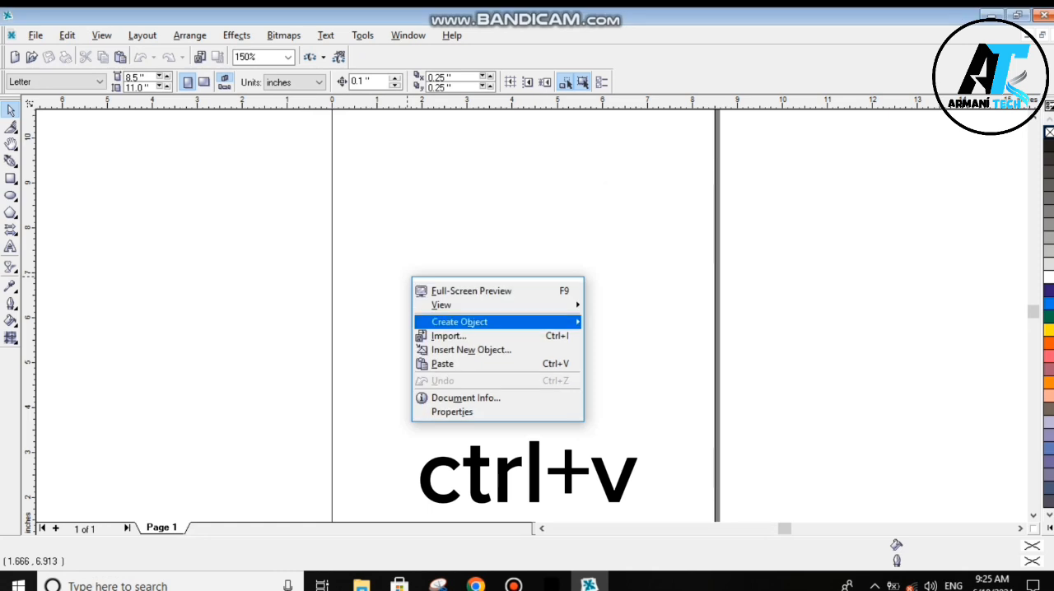
pyautogui.click(443, 363)
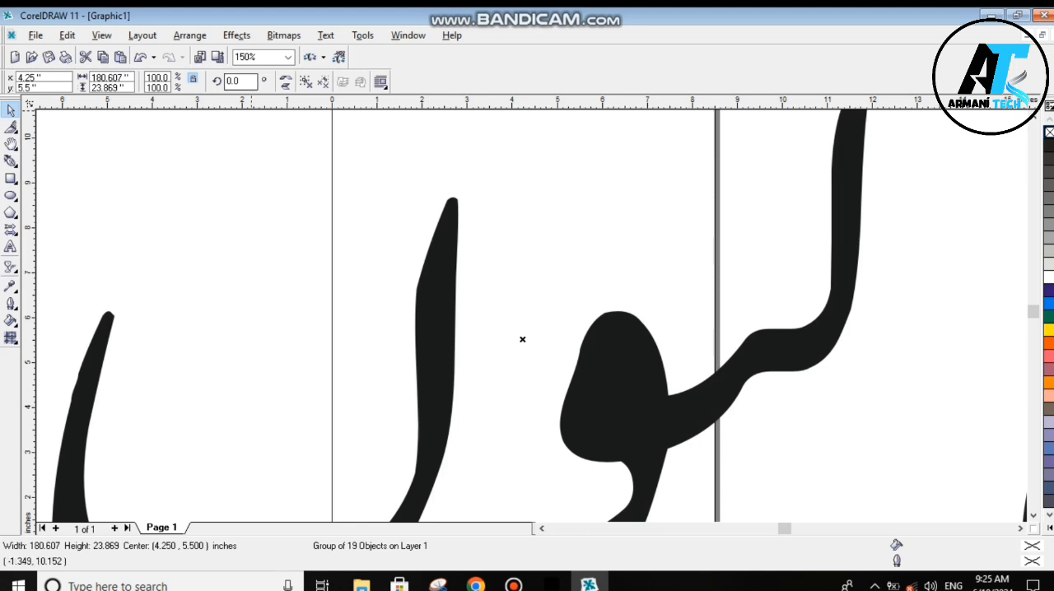
# - Scale the pasted headline group down to 5% in both directions
pyautogui.scroll(-5, 296, 190)
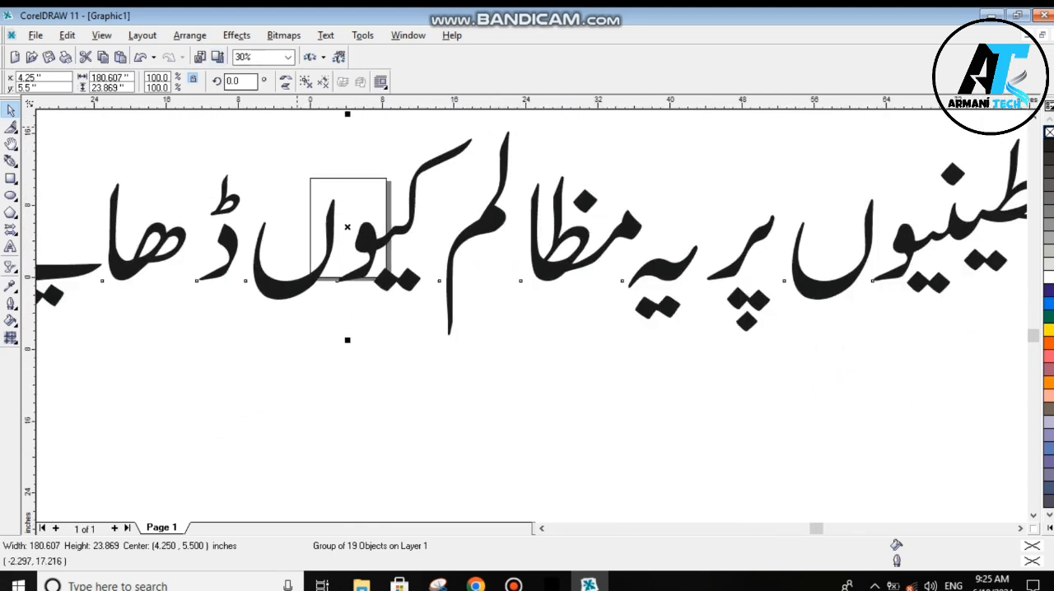
pyautogui.scroll(1, 335, 168)
pyautogui.scroll(2, 337, 171)
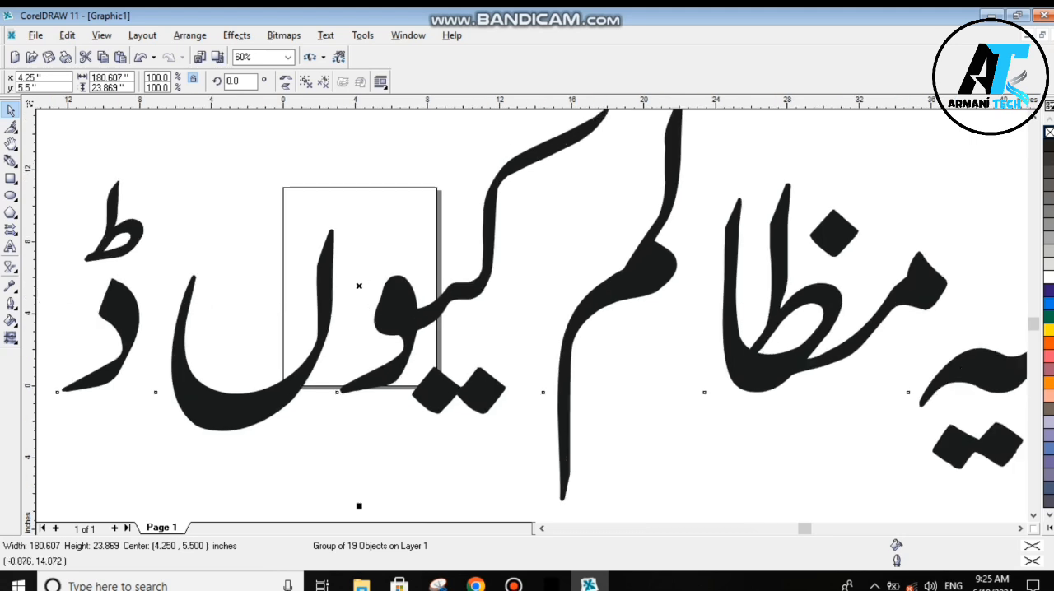
pyautogui.doubleClick(155, 78)
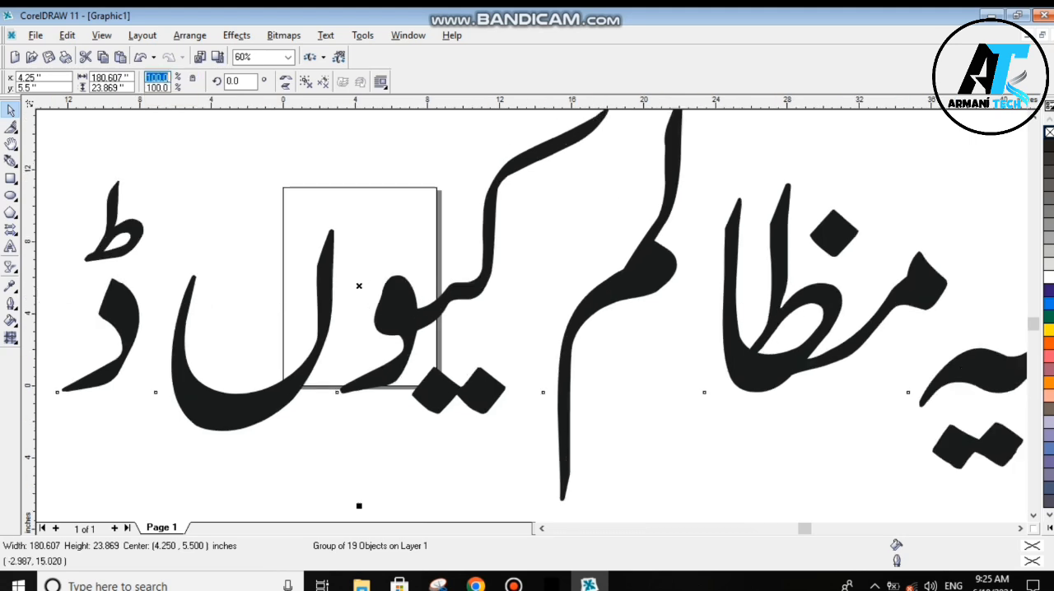
pyautogui.write('5')
pyautogui.press('Return')
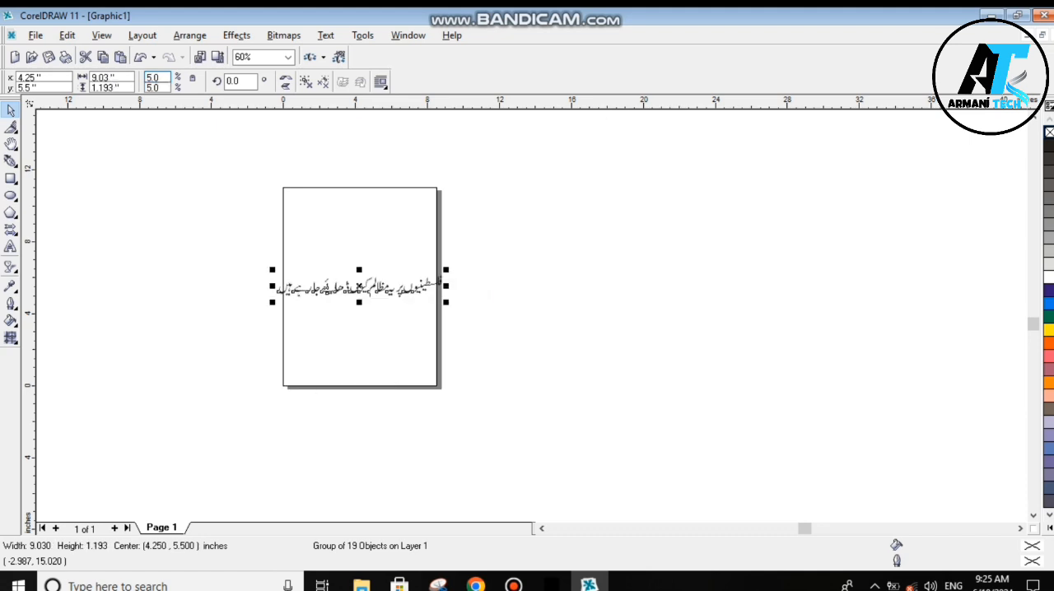
# - Scale the headline group to 3% in both directions so it fits within the page width
pyautogui.scroll(2, 215, 341)
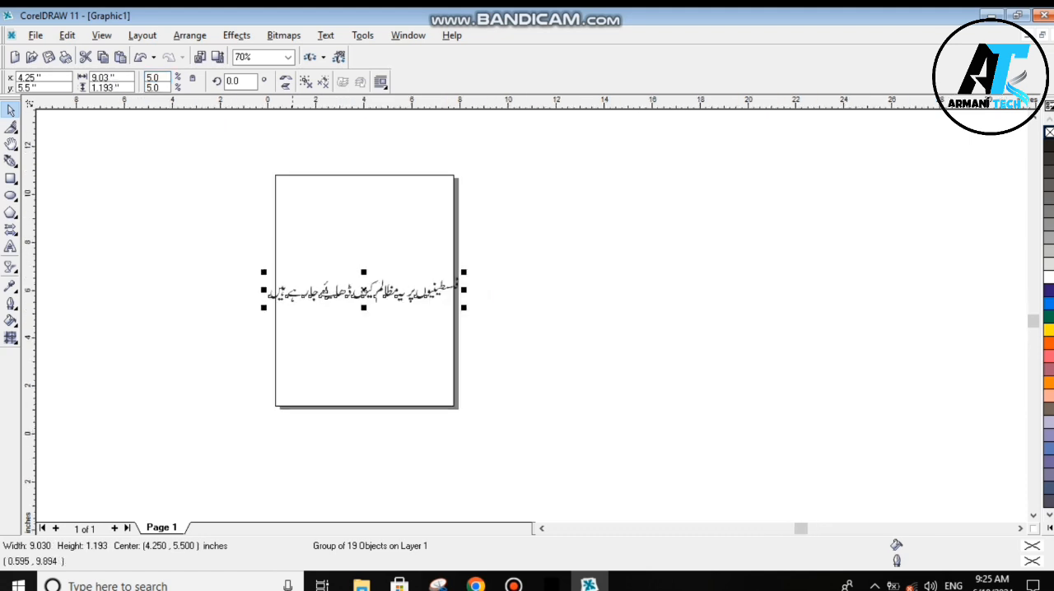
pyautogui.scroll(1, 215, 340)
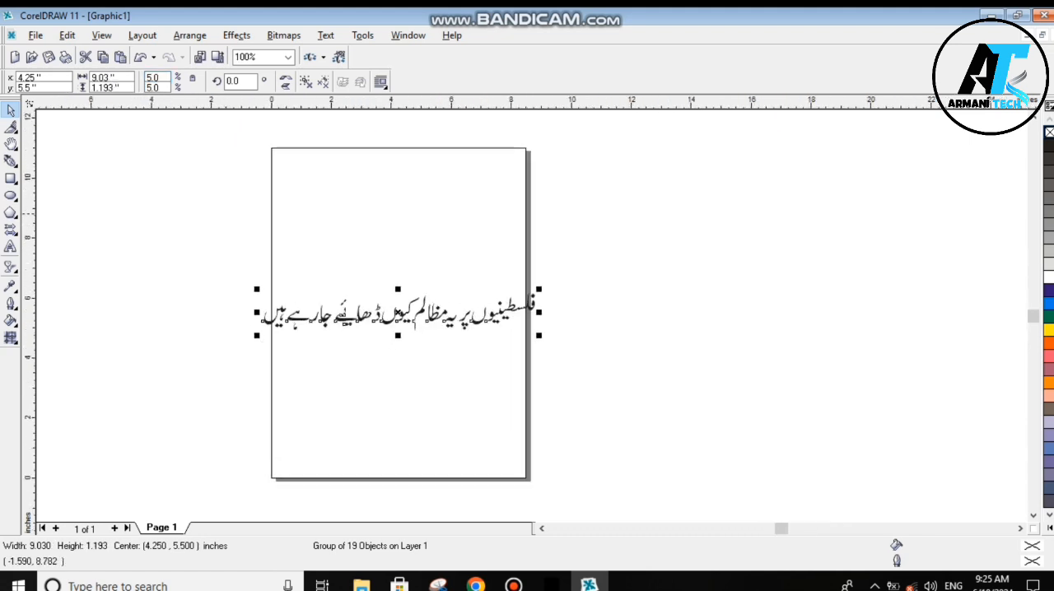
pyautogui.hotkey('shift', 'F2')
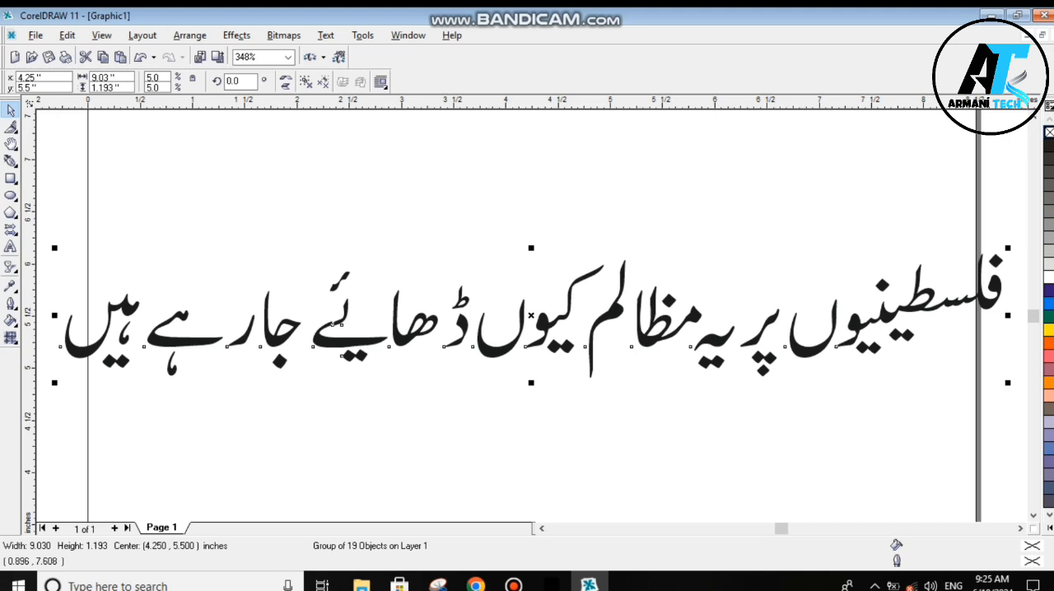
pyautogui.doubleClick(154, 77)
pyautogui.click(513, 585)
pyautogui.doubleClick(153, 78)
pyautogui.write('3')
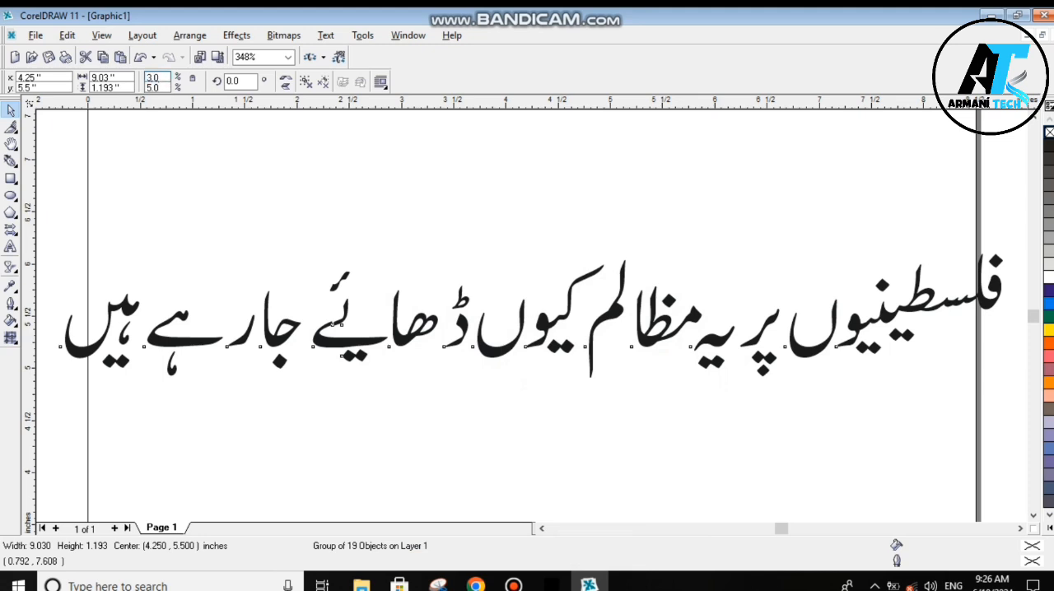
pyautogui.press('Return')
pyautogui.click(351, 279)
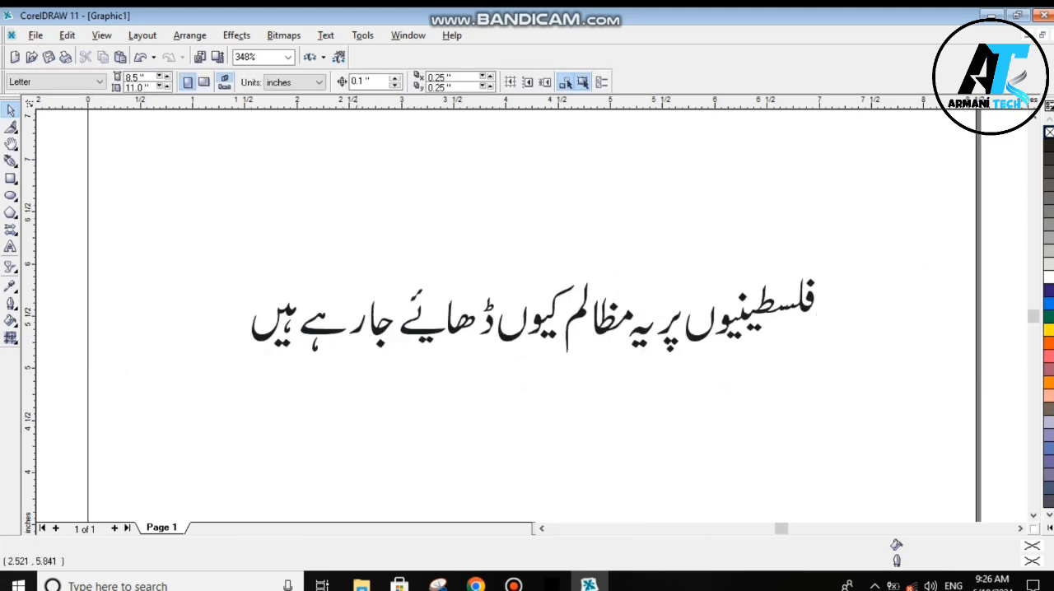
# - Ungroup the headline into its separate letter pieces and clear the selection
pyautogui.click(272, 325)
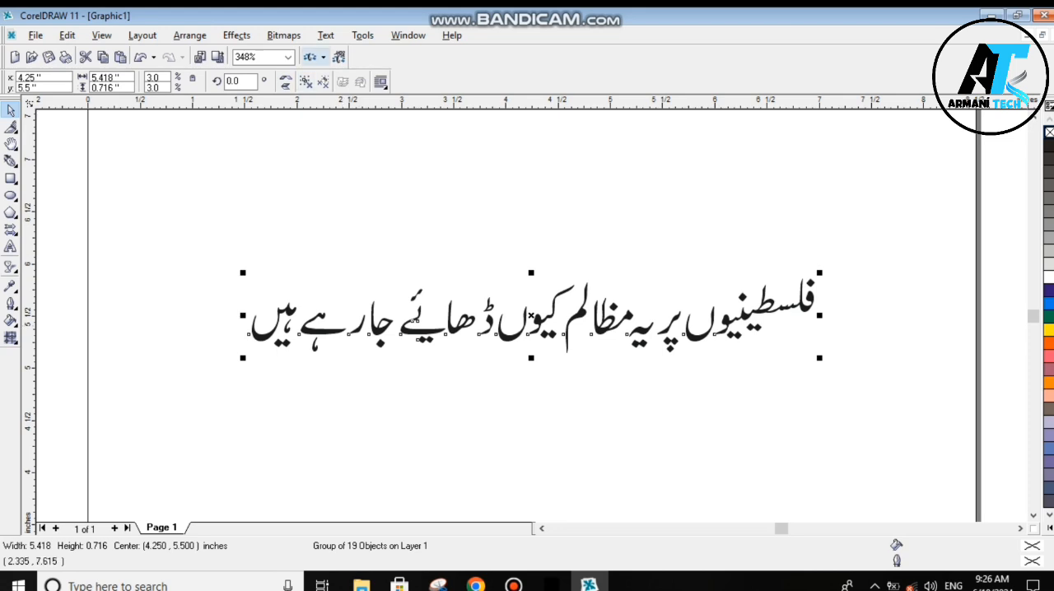
pyautogui.hotkey('ctrl', 'u')
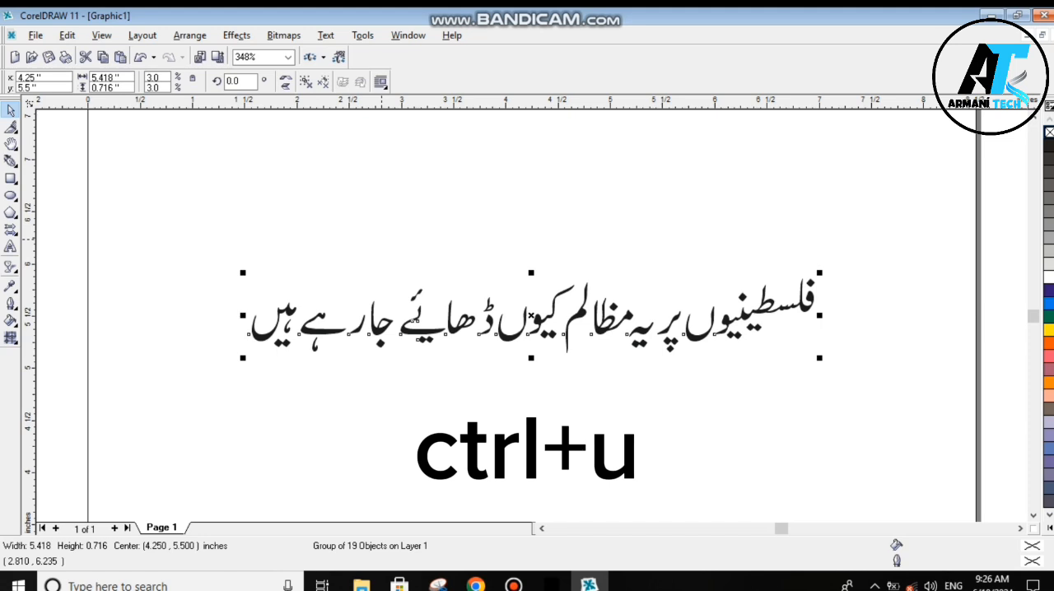
pyautogui.hotkey('ctrl', 'u')
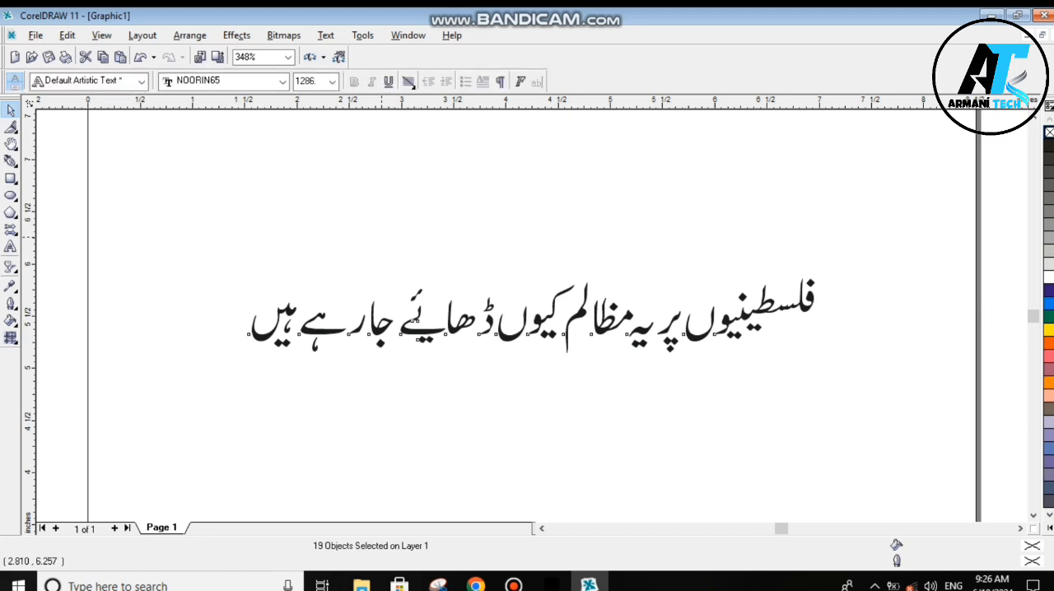
pyautogui.click(382, 237)
# - Try moving the ے stroke of the word ڈھائے below the line, then undo the move
pyautogui.click(414, 329)
pyautogui.moveTo(422, 334); pyautogui.dragTo(404, 380)
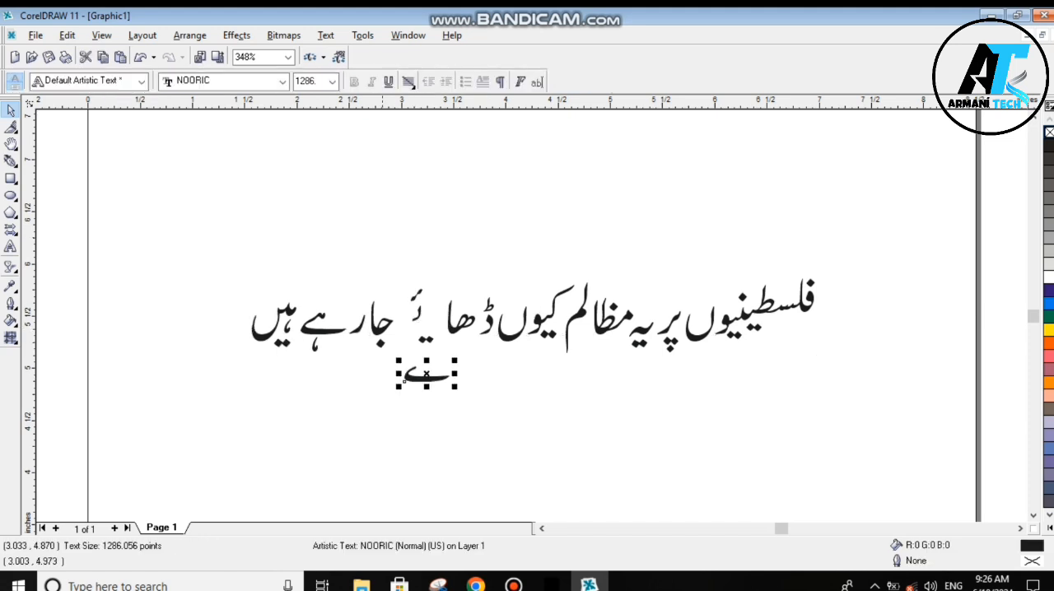
pyautogui.hotkey('ctrl', 'z')
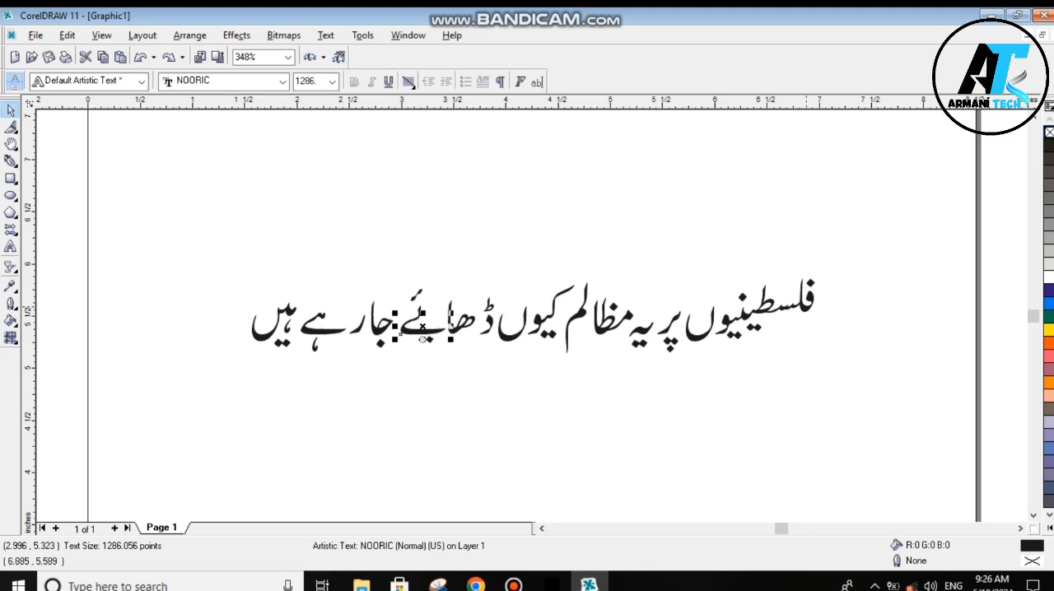
# - Move the فلسطینیو piece above the line's right end and stack the ں piece over its final و to complete the word
pyautogui.click(805, 306)
pyautogui.moveTo(710, 336); pyautogui.dragTo(722, 245)
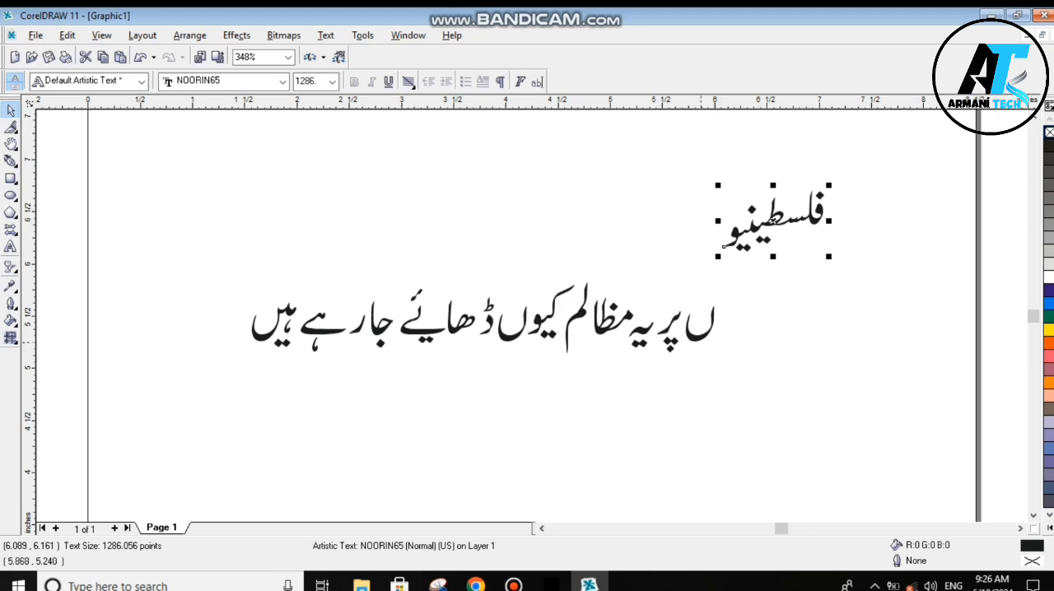
pyautogui.moveTo(700, 330); pyautogui.dragTo(733, 214)
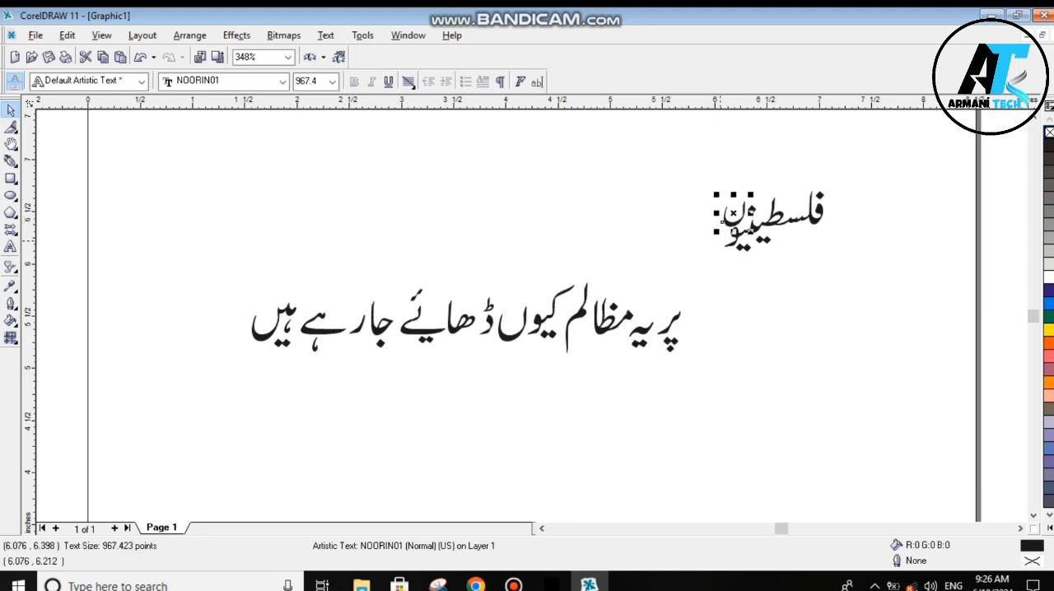
pyautogui.click(723, 350)
pyautogui.doubleClick(674, 321)
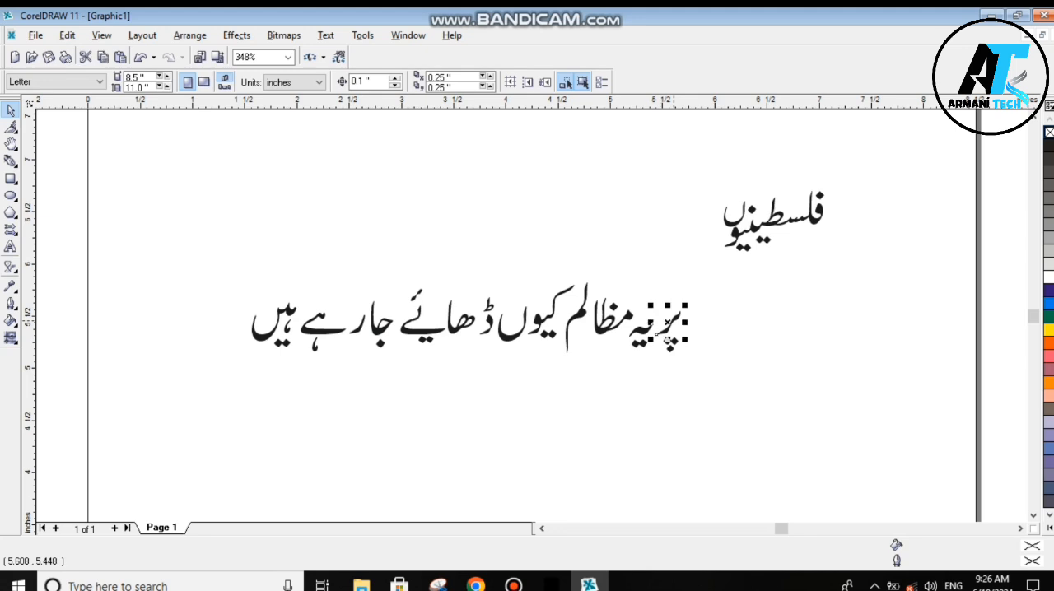
pyautogui.click(636, 395)
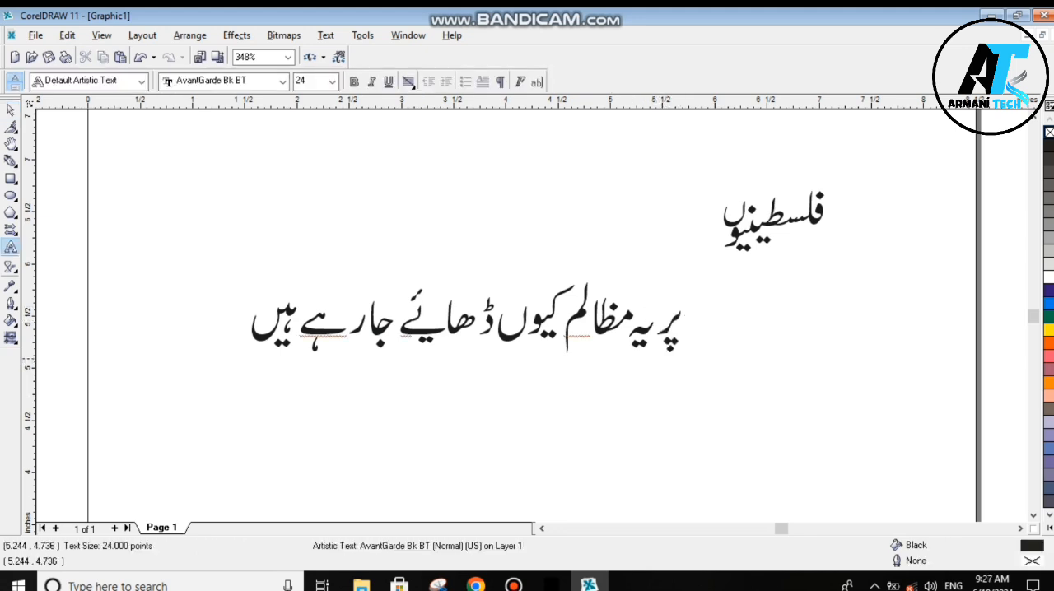
pyautogui.write('V')
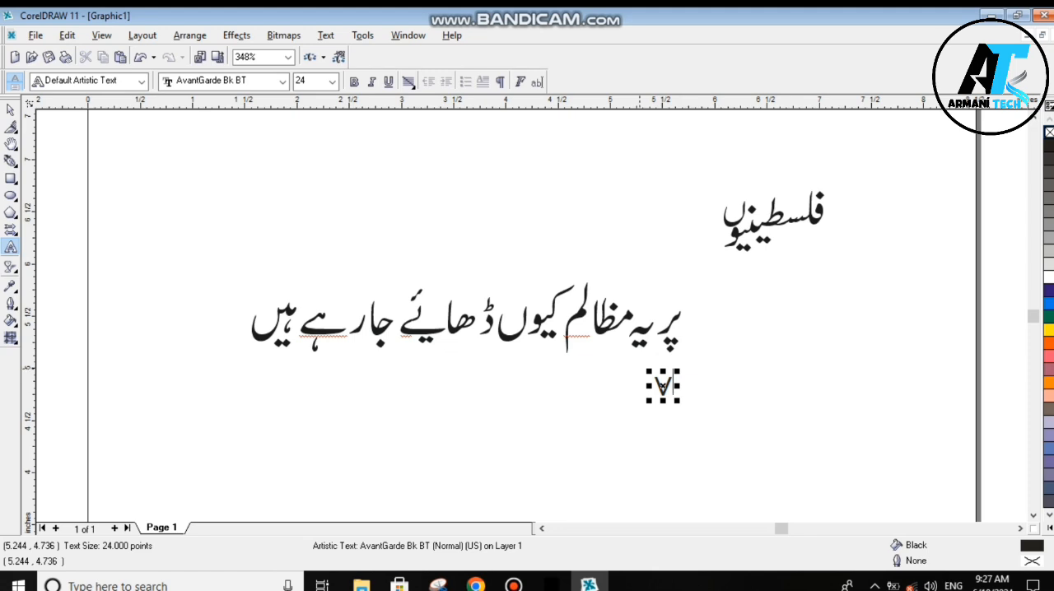
pyautogui.press('BackSpace')
pyautogui.click(10, 126)
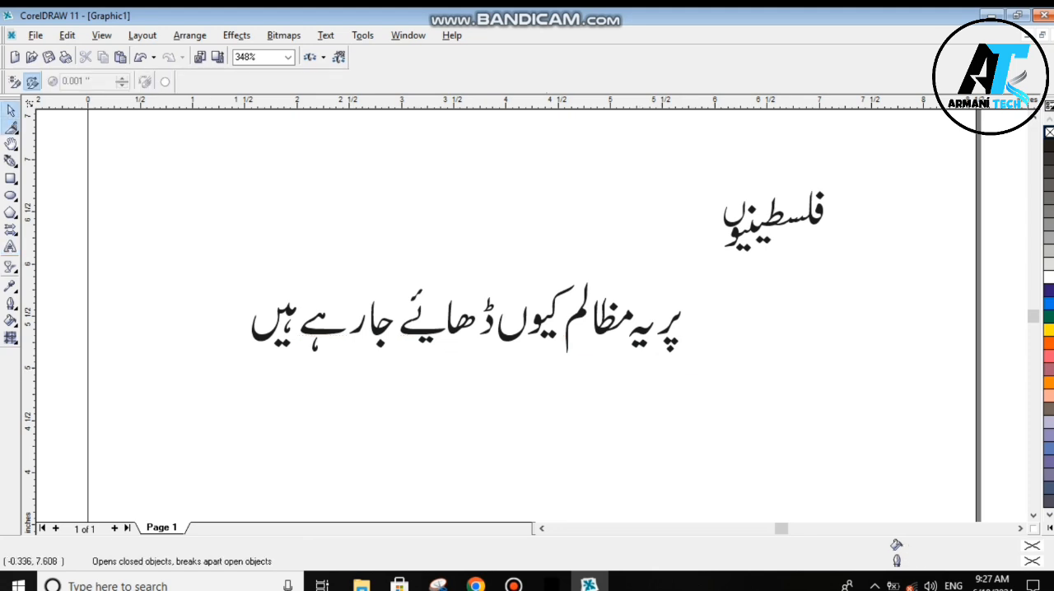
pyautogui.click(10, 111)
pyautogui.doubleClick(669, 328)
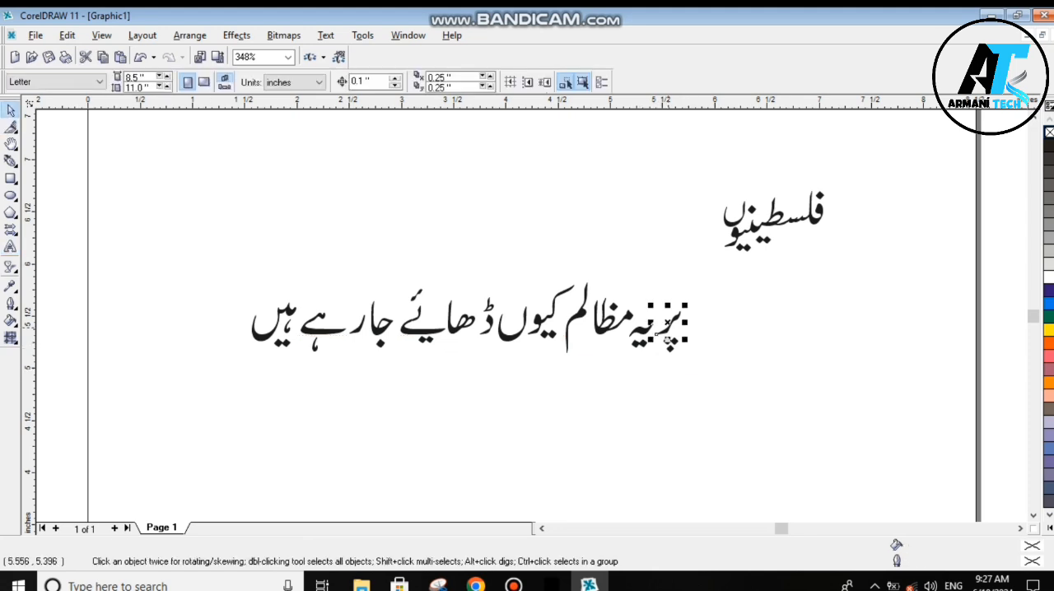
pyautogui.hotkey('ctrl', 'a')
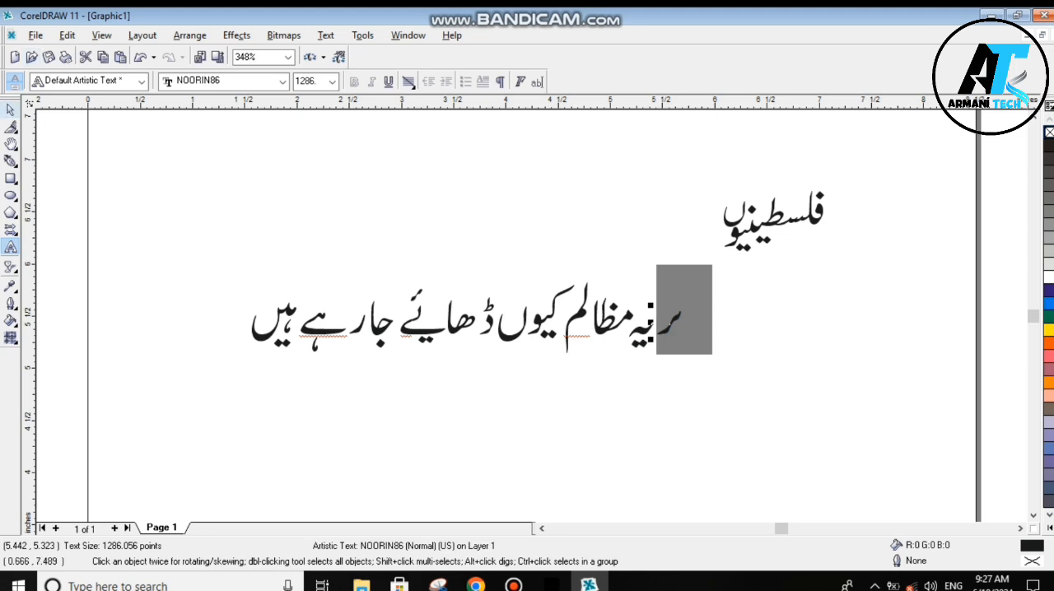
pyautogui.click(11, 110)
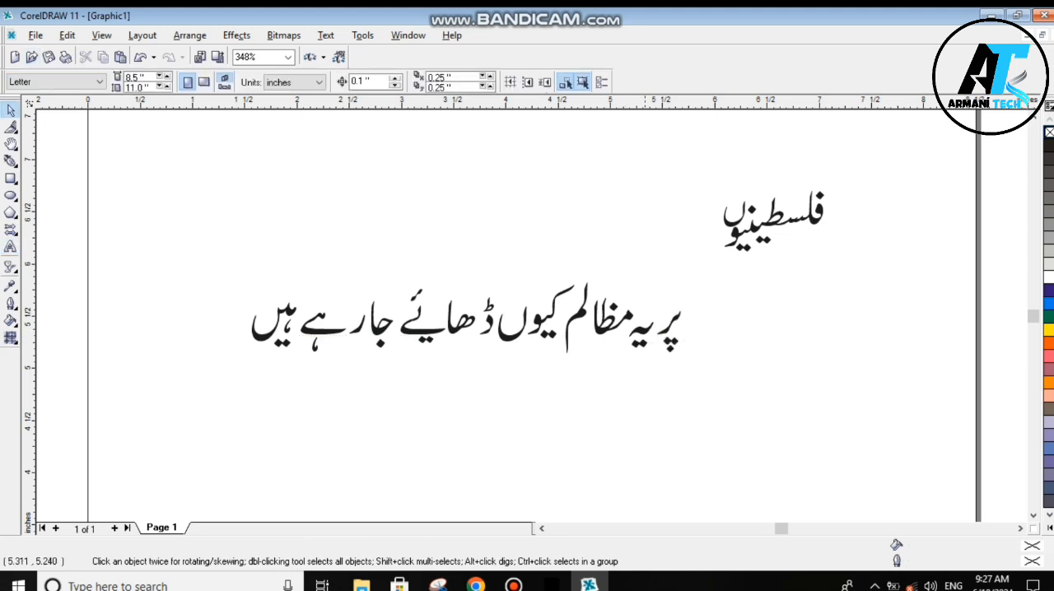
# - Move the word پر up against the left end of فلسطینیوں, and place یہ just to its lower left
pyautogui.moveTo(713, 300); pyautogui.dragTo(716, 217)
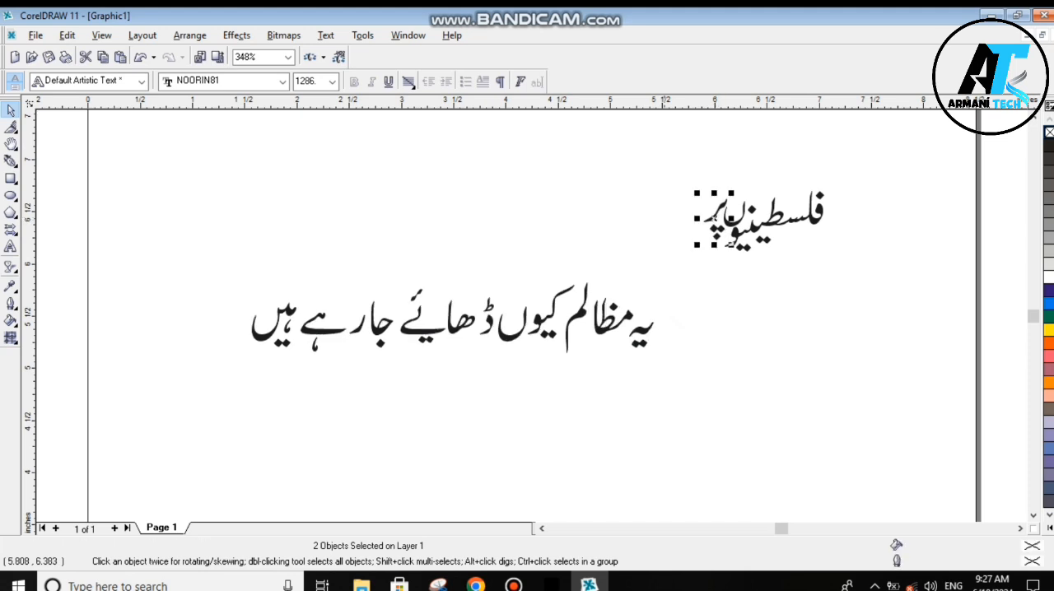
pyautogui.press('Escape')
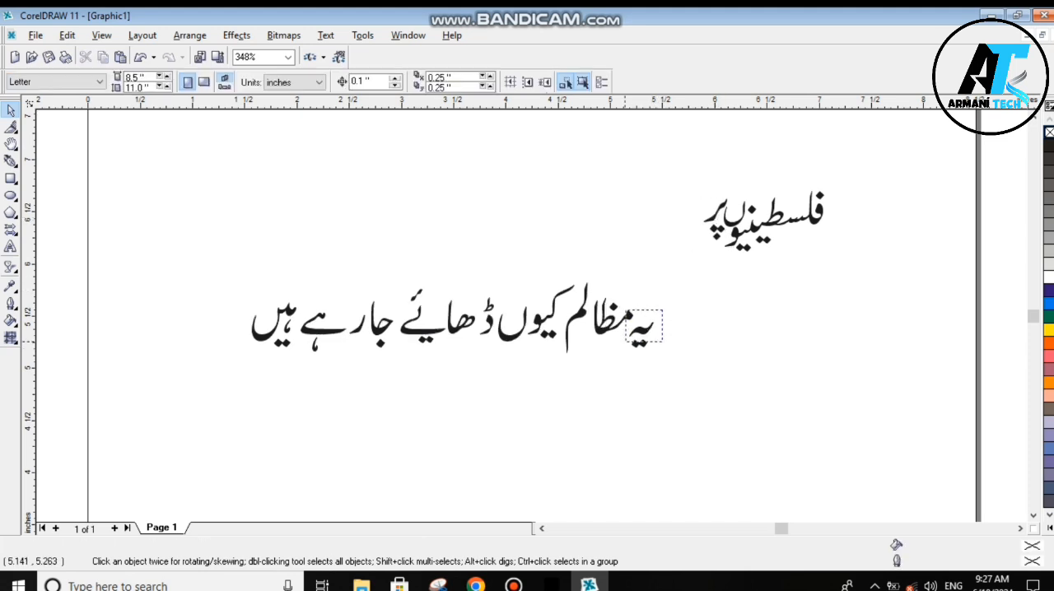
pyautogui.click(640, 333)
pyautogui.moveTo(628, 333); pyautogui.dragTo(692, 236)
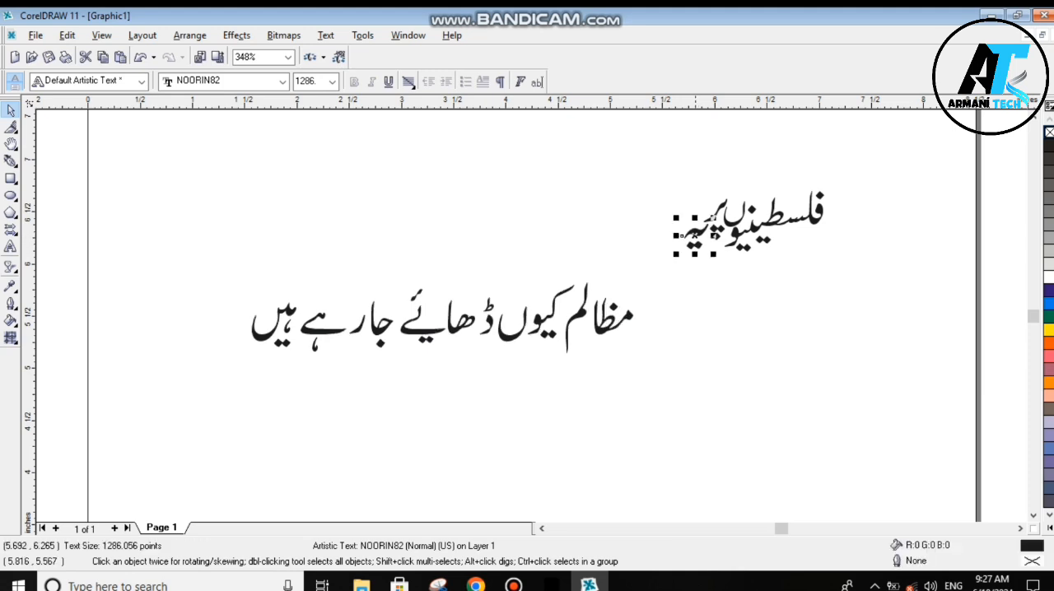
pyautogui.click(695, 310)
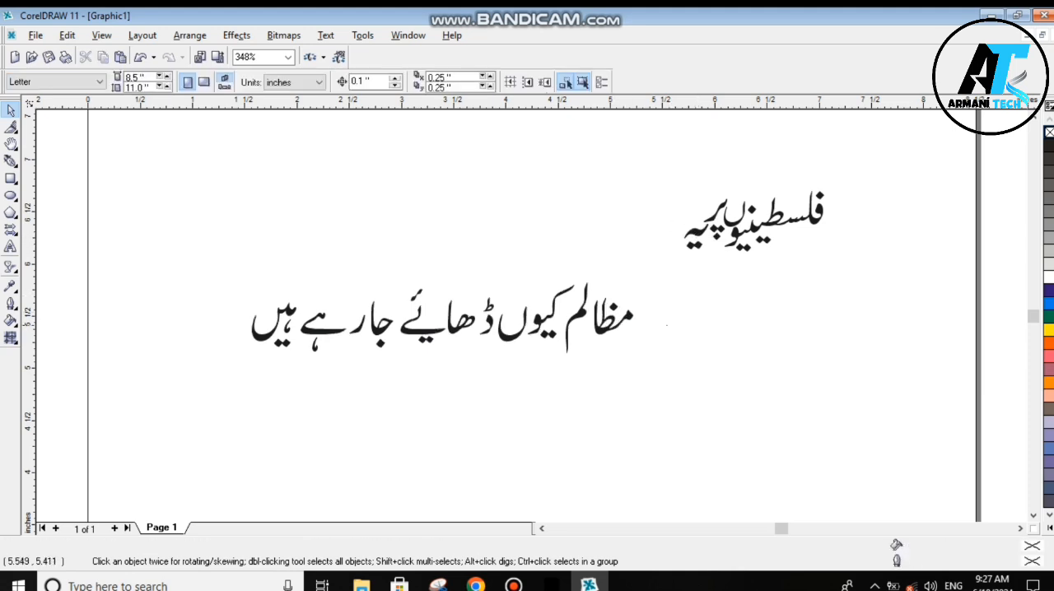
# - Move the مظا and لم pieces up to the left of پر, above and beside یہ, to form مظالم
pyautogui.moveTo(666, 326); pyautogui.dragTo(687, 221)
pyautogui.click(606, 330)
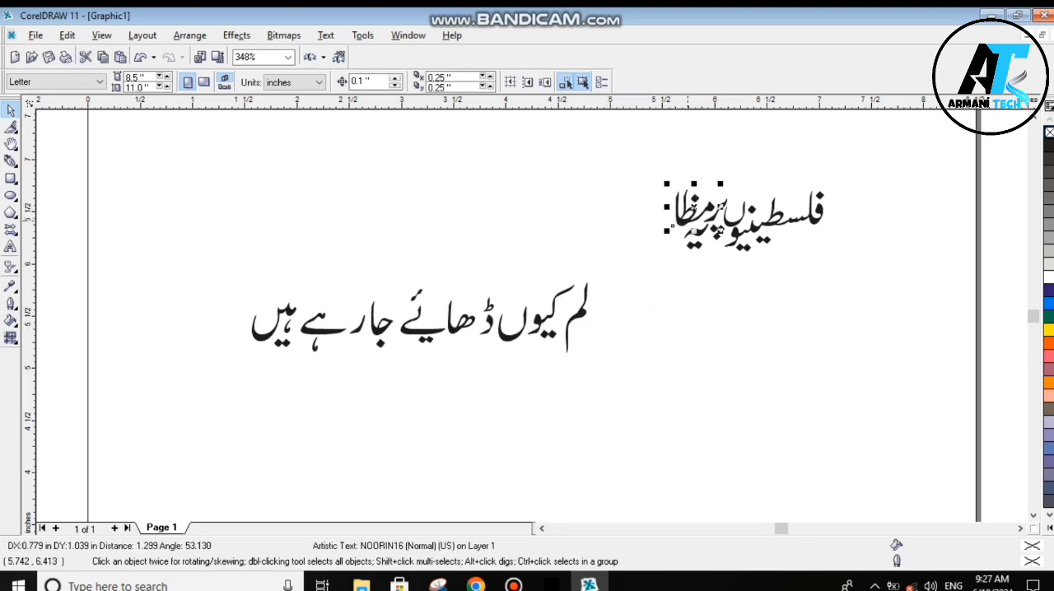
pyautogui.click(616, 308)
pyautogui.moveTo(576, 317); pyautogui.dragTo(662, 228)
pyautogui.click(580, 338)
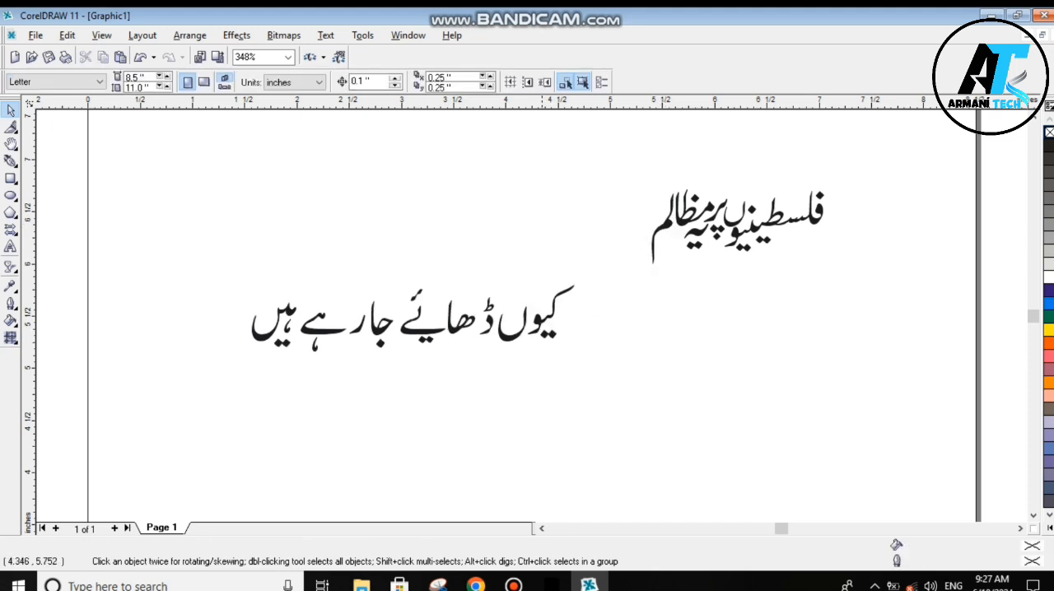
# - Place the کیو piece against the left of مظالم with a white outline, and stack its ں piece above the و
pyautogui.moveTo(548, 313); pyautogui.dragTo(639, 237)
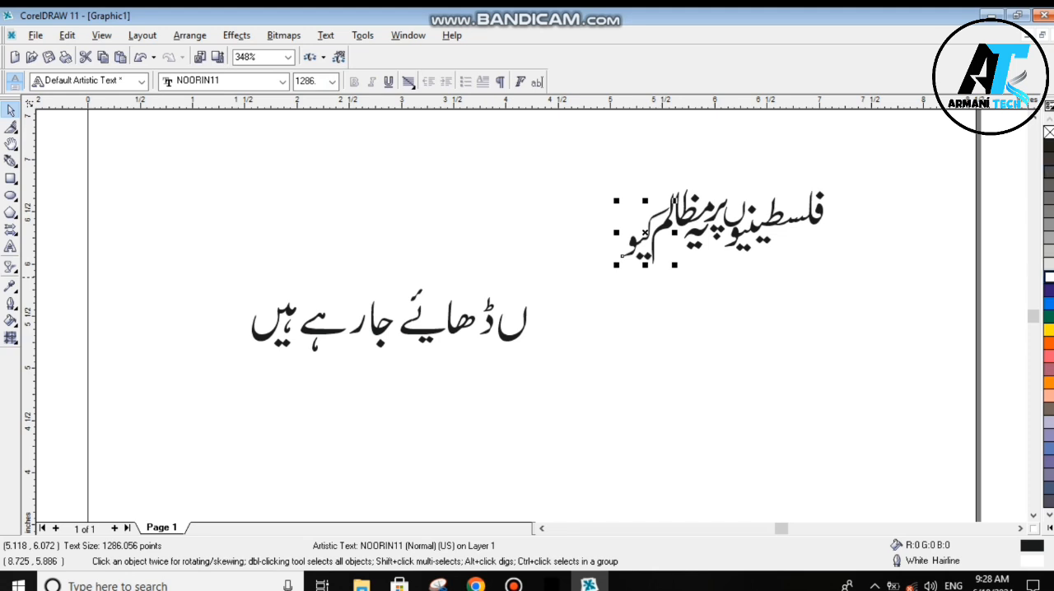
pyautogui.rightClick(1049, 132)
pyautogui.click(614, 411)
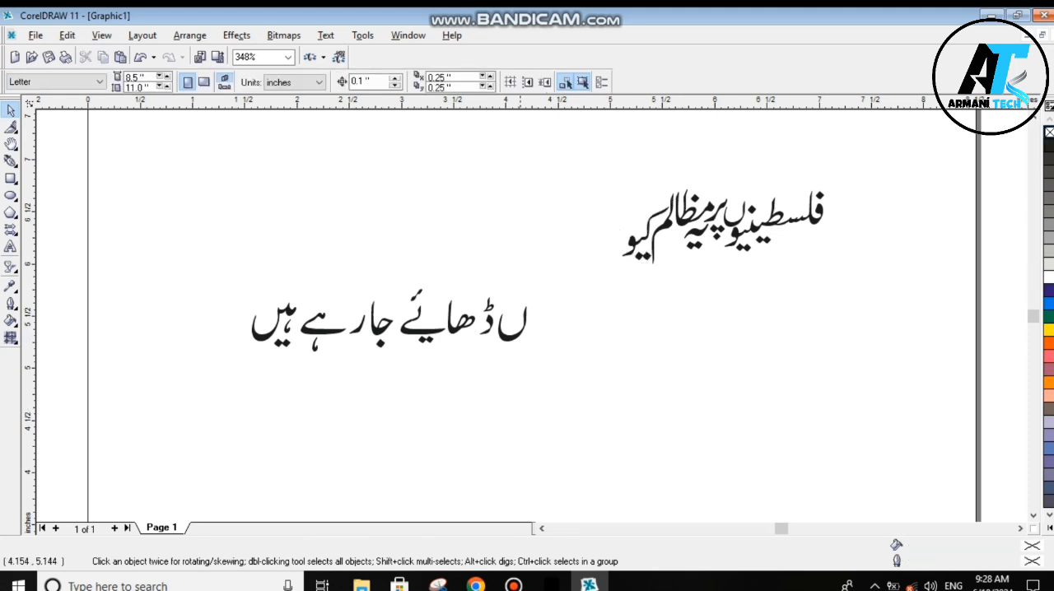
pyautogui.moveTo(512, 337); pyautogui.dragTo(636, 225)
pyautogui.moveTo(612, 190); pyautogui.dragTo(636, 234)
pyautogui.click(608, 331)
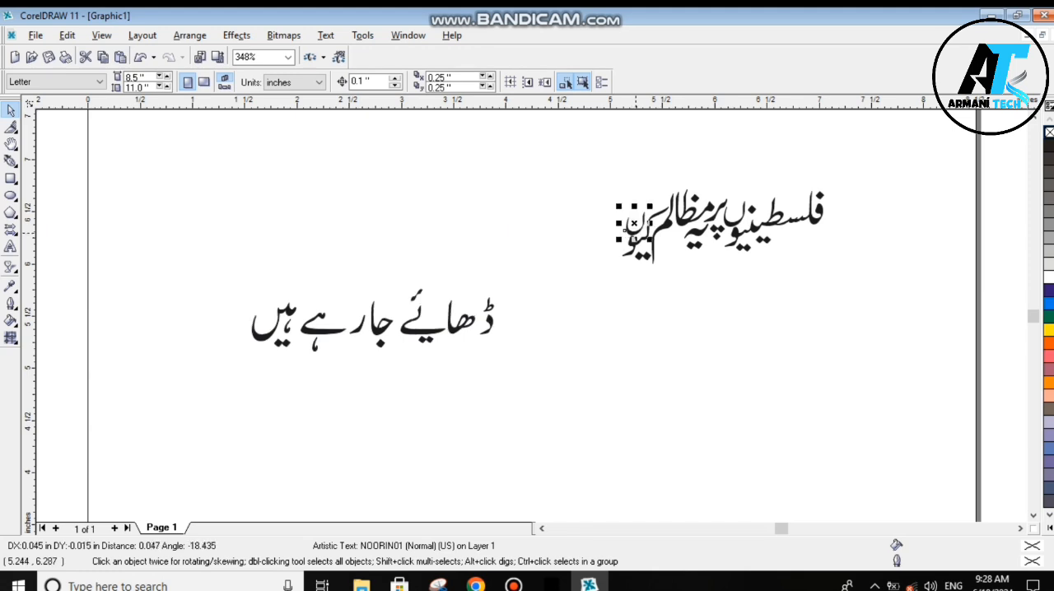
# - Move the ڈ piece to the left of کیوں and set the ھا piece directly against it
pyautogui.click(610, 309)
pyautogui.moveTo(489, 318); pyautogui.dragTo(615, 237)
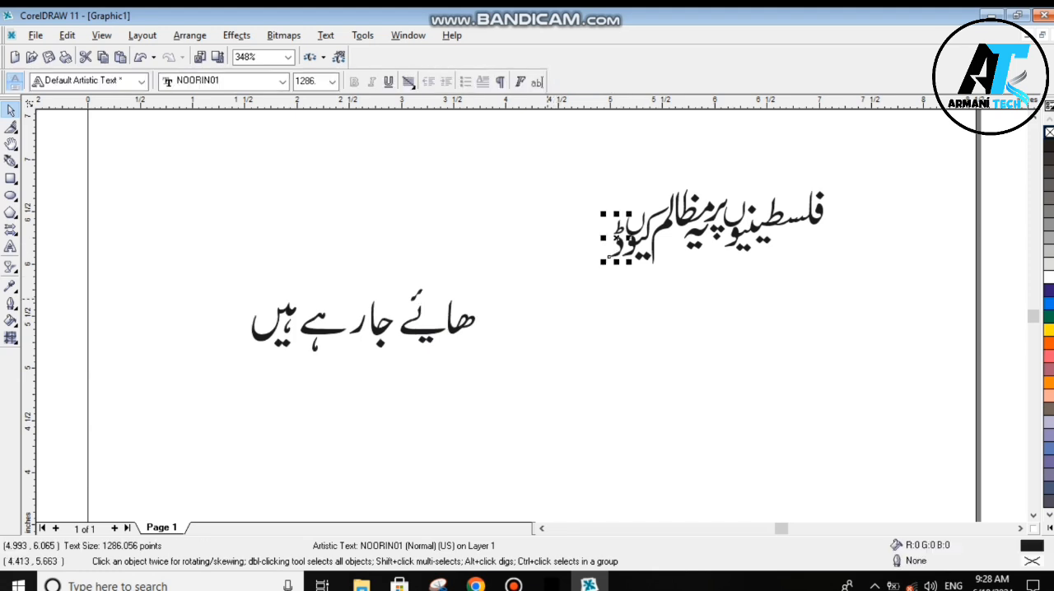
pyautogui.press('Escape')
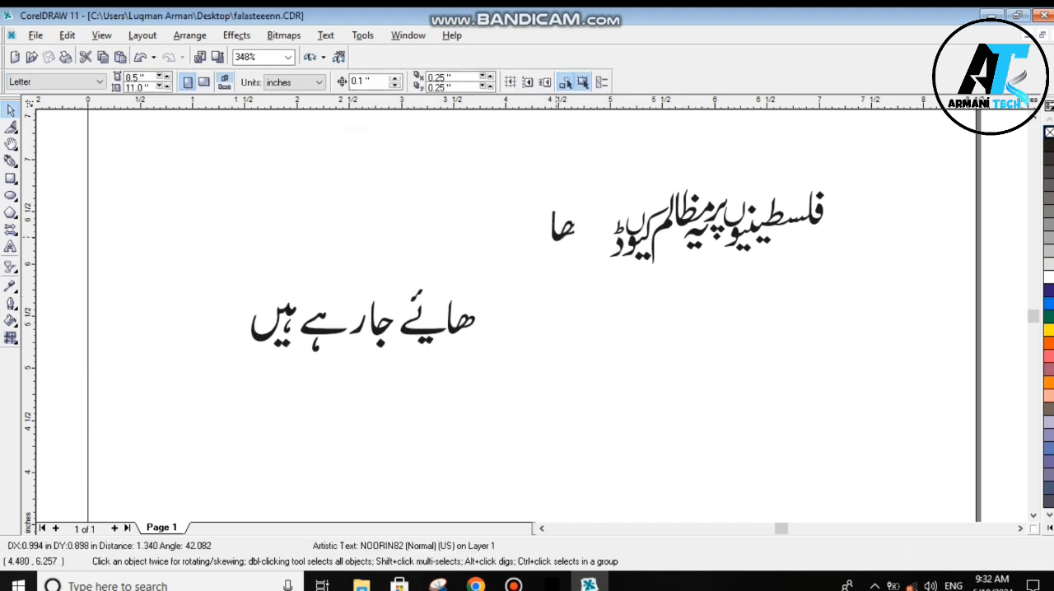
pyautogui.moveTo(564, 229); pyautogui.dragTo(470, 314)
pyautogui.moveTo(592, 238)
pyautogui.mouseDown()
pyautogui.moveTo(588, 258)
pyautogui.moveTo(604, 219)
pyautogui.moveTo(592, 259)
pyautogui.mouseUp()
pyautogui.click(458, 304)
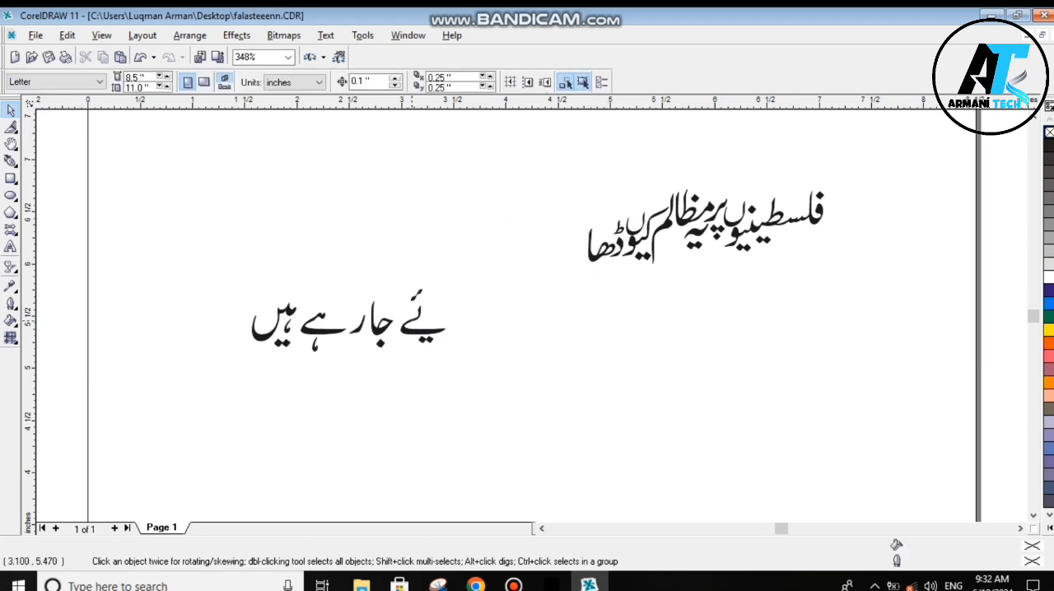
# - Lay the ے stroke across the top of ڈھا, give it a white outline and nudge it slightly right
pyautogui.moveTo(428, 328); pyautogui.dragTo(580, 242)
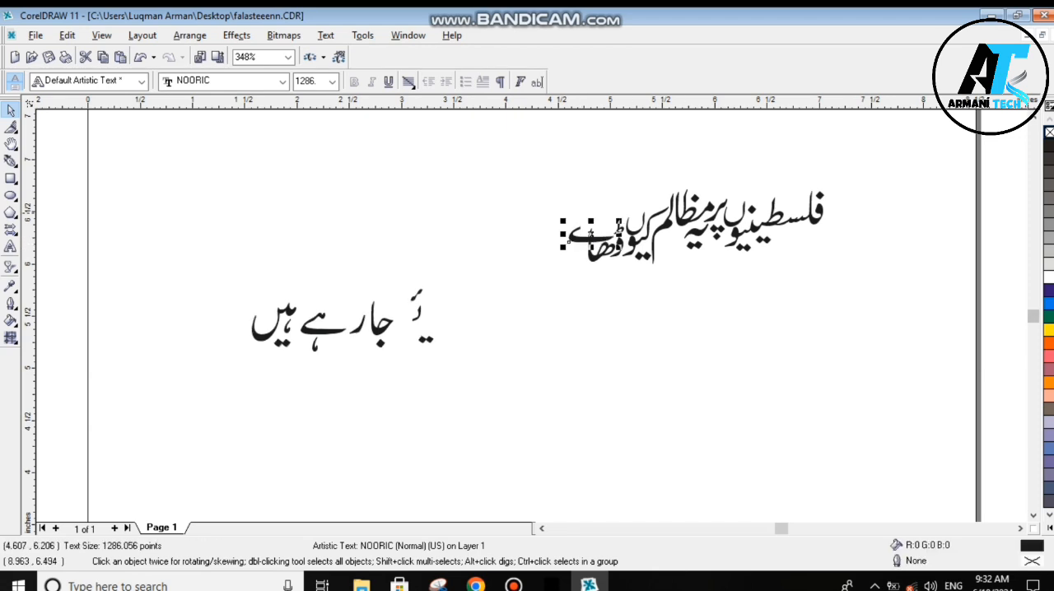
pyautogui.rightClick(1048, 276)
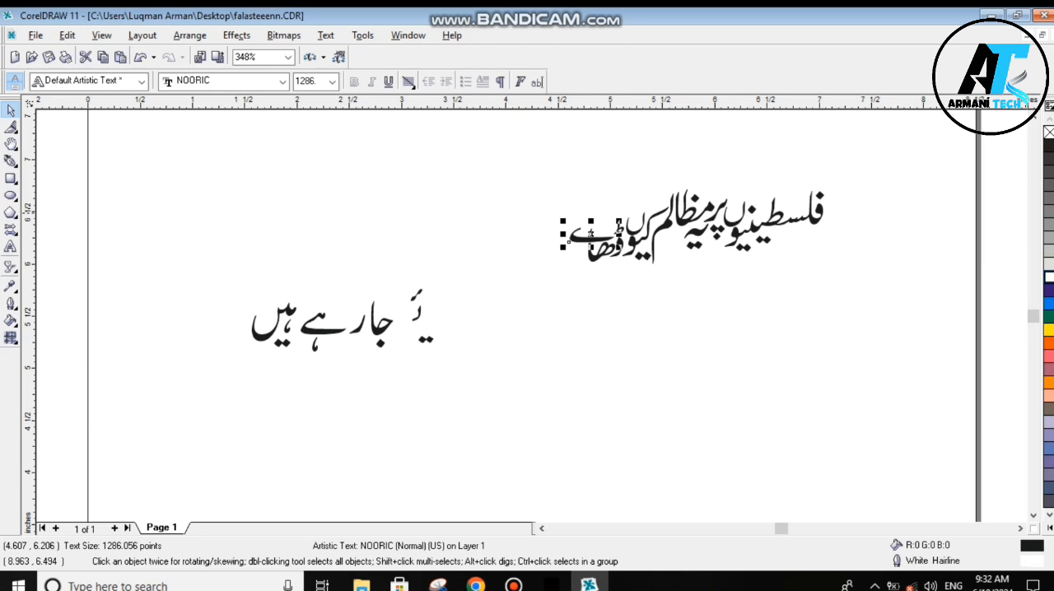
pyautogui.click(717, 308)
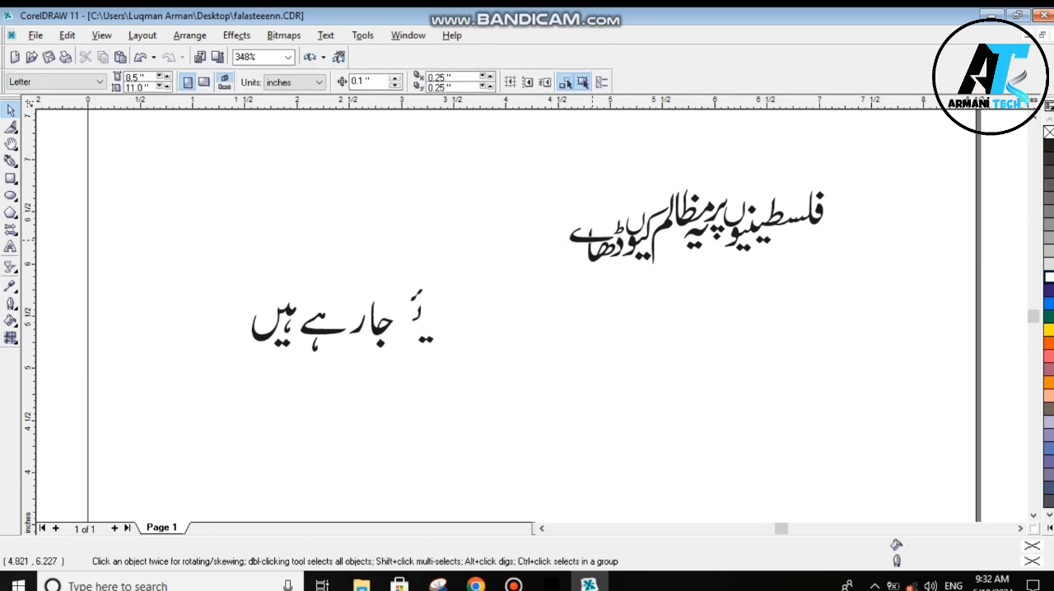
pyautogui.moveTo(592, 239); pyautogui.dragTo(599, 239)
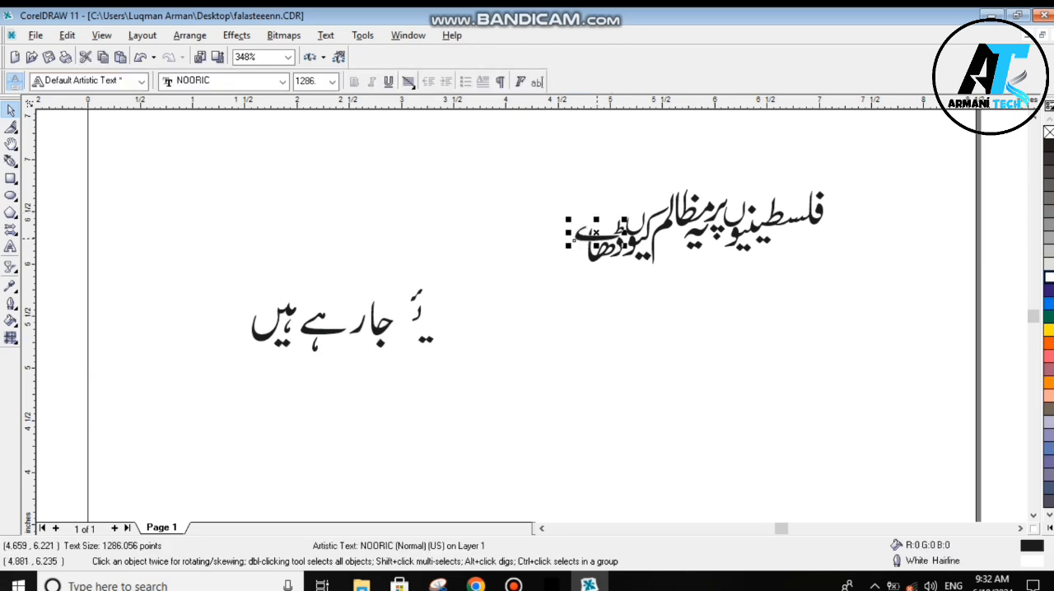
pyautogui.click(549, 284)
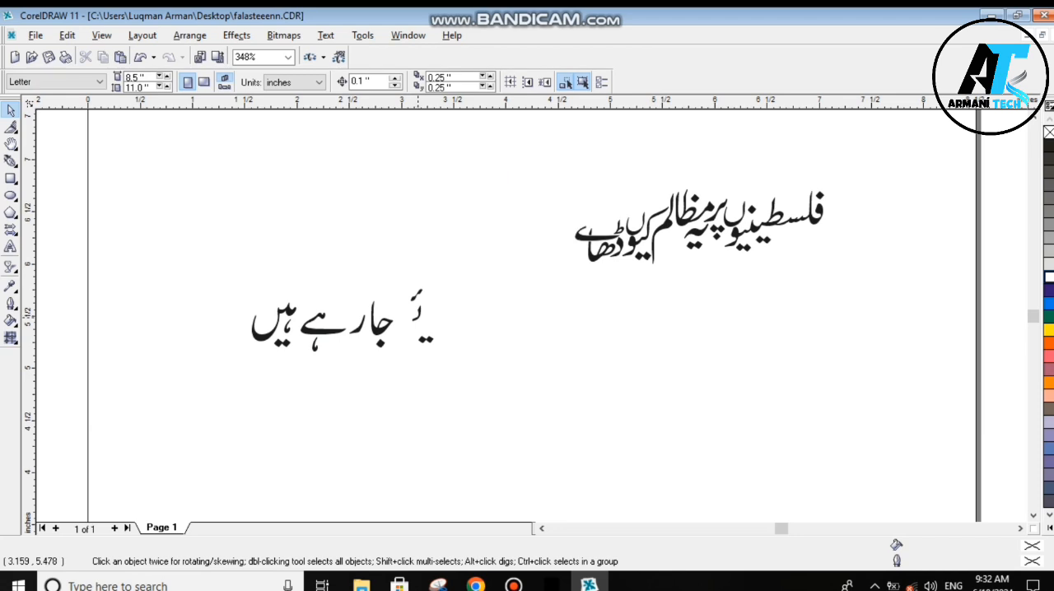
# - Move the small upright stroke of ئے onto the left end of the ے stroke over ڈھا
pyautogui.moveTo(418, 317)
pyautogui.mouseDown()
pyautogui.moveTo(507, 284)
pyautogui.moveTo(590, 237)
pyautogui.moveTo(591, 224)
pyautogui.mouseUp()
pyautogui.click(553, 284)
pyautogui.click(593, 218)
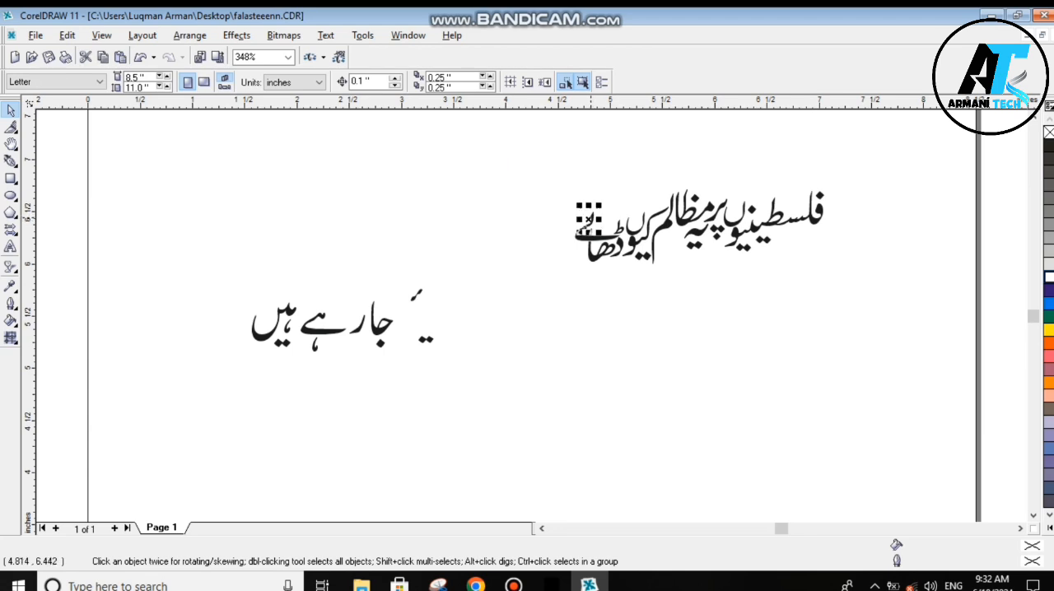
pyautogui.scroll(3, 576, 235)
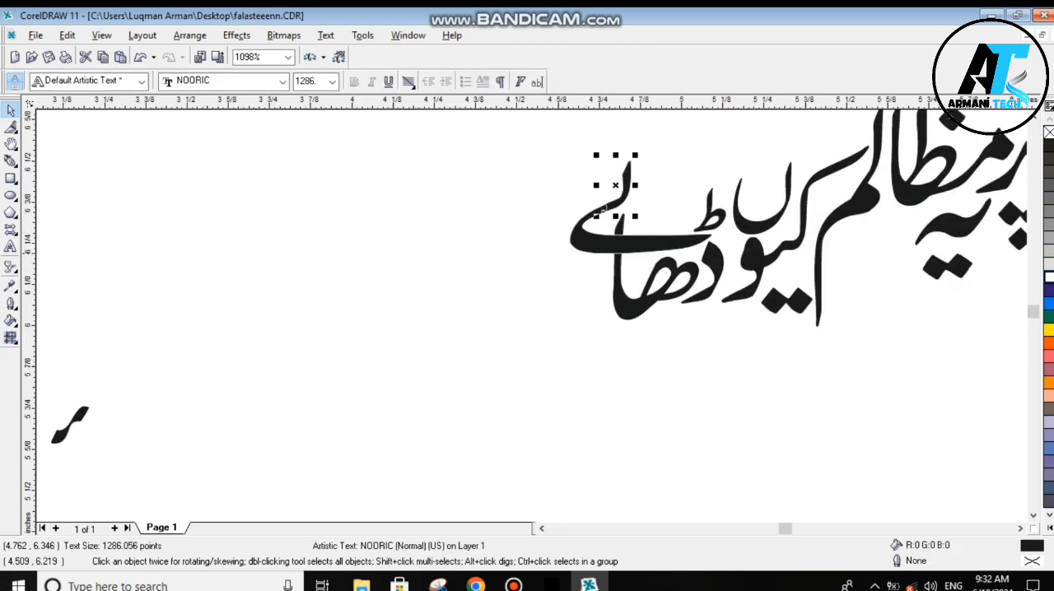
pyautogui.scroll(-6, 605, 210)
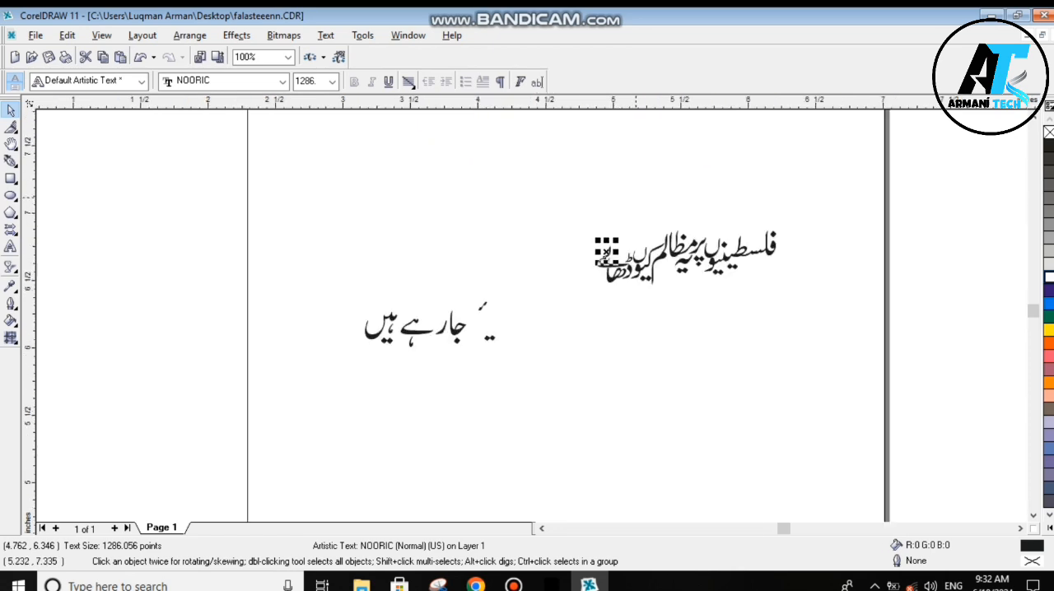
# - Complete ڈھائے by placing the hamza mark above the upright stroke and the two dots below ے, outlined in white
pyautogui.scroll(2, 606, 255)
pyautogui.moveTo(360, 392)
pyautogui.mouseDown()
pyautogui.moveTo(566, 261)
pyautogui.moveTo(593, 276)
pyautogui.moveTo(586, 290)
pyautogui.mouseUp()
pyautogui.moveTo(381, 442); pyautogui.dragTo(590, 325)
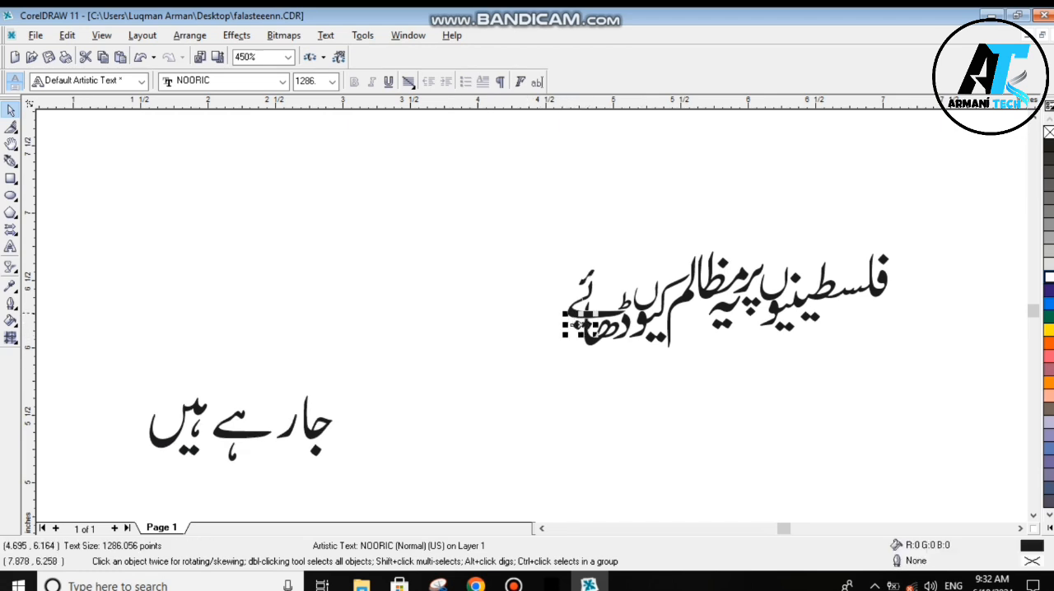
pyautogui.rightClick(1049, 278)
pyautogui.click(438, 585)
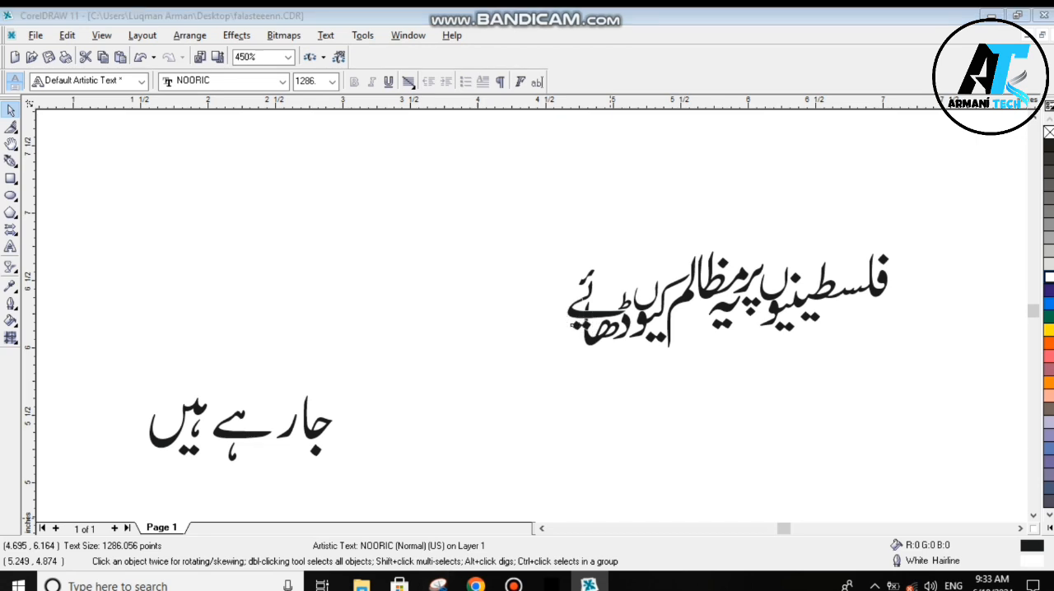
pyautogui.click(575, 324)
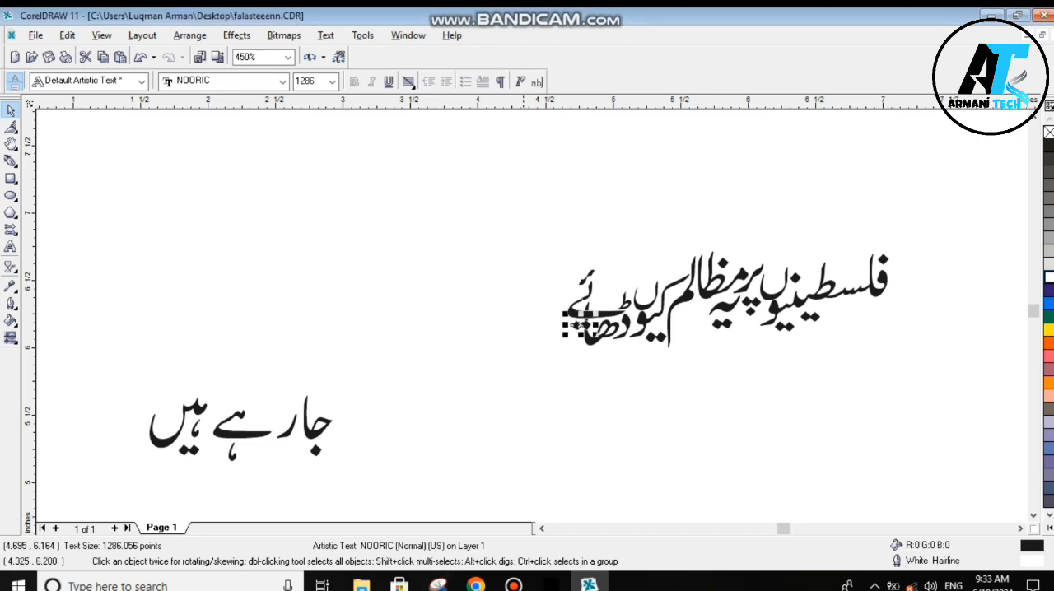
# - Place جا to the left of ڈھائے, tuck ر beneath it, and overlap ہے across the ر with a white outline
pyautogui.click(389, 409)
pyautogui.moveTo(316, 433); pyautogui.dragTo(560, 293)
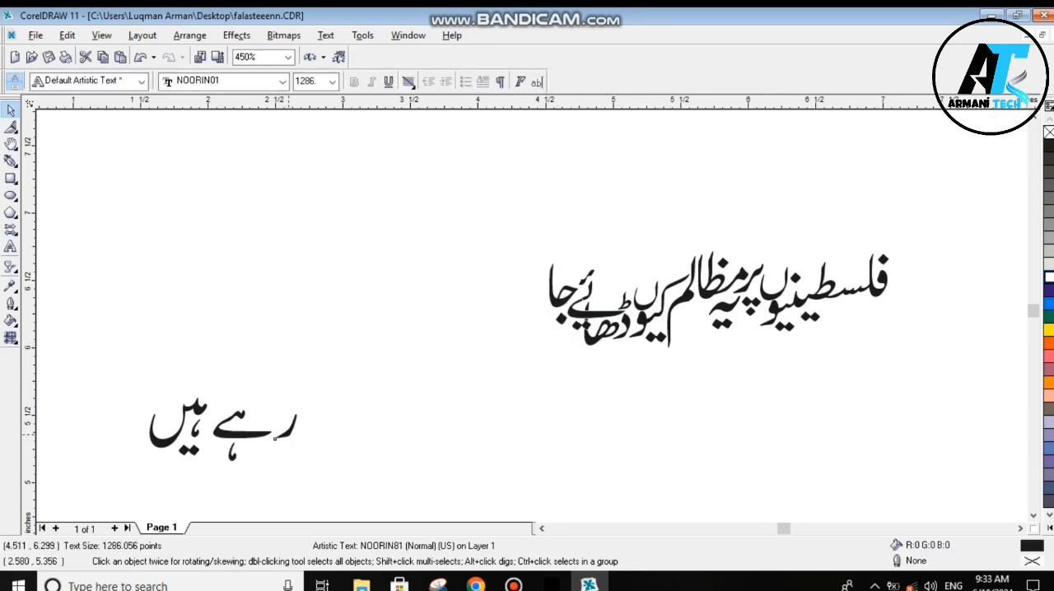
pyautogui.moveTo(286, 434); pyautogui.dragTo(543, 322)
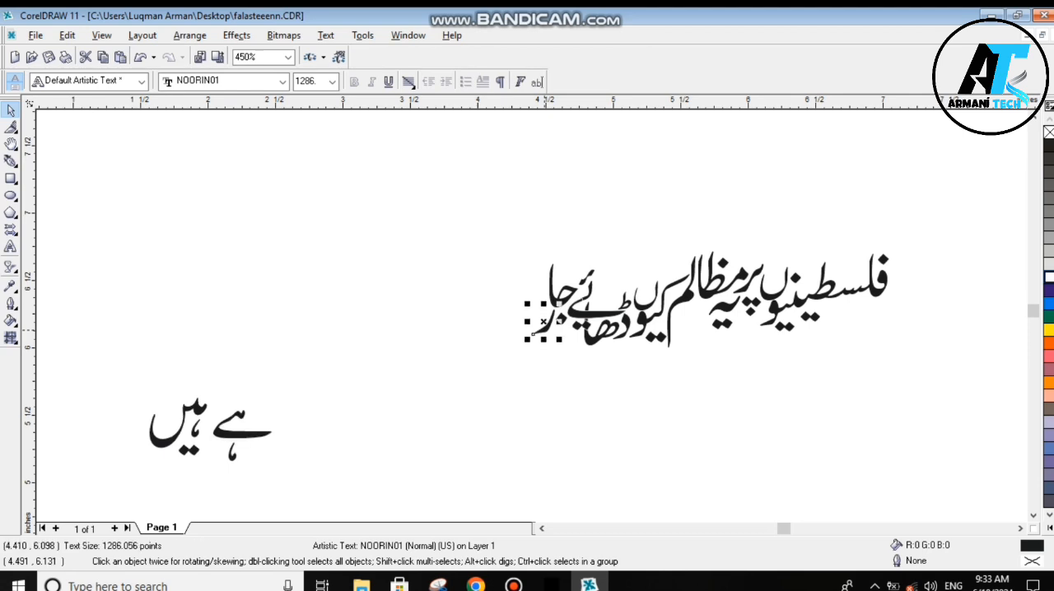
pyautogui.moveTo(239, 436); pyautogui.dragTo(531, 315)
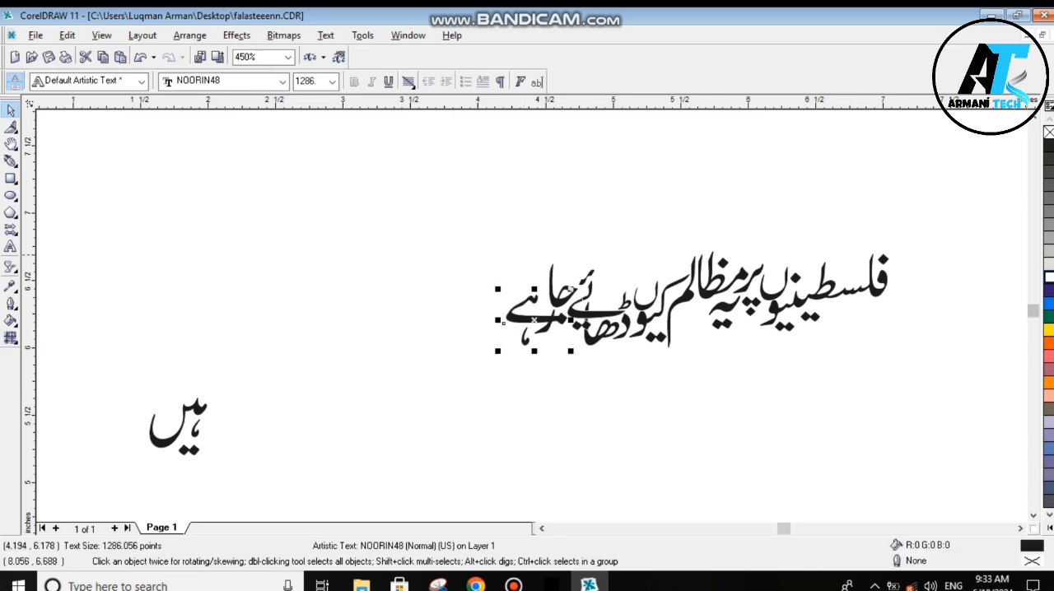
pyautogui.rightClick(1048, 277)
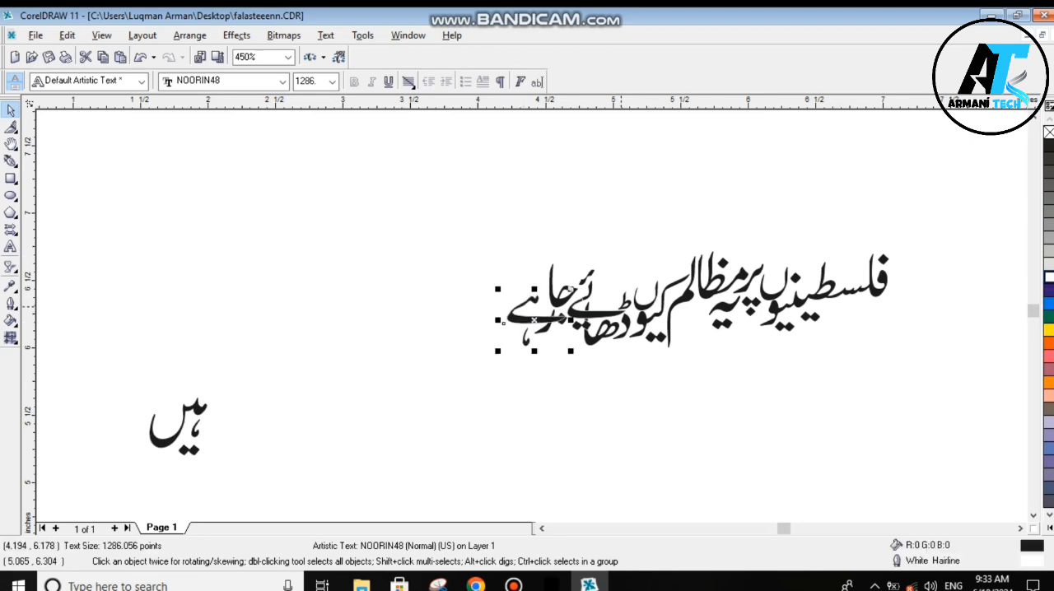
# - Try moving the ے stroke of ڈھائے up and right toward کیوں, then undo the move
pyautogui.moveTo(592, 315); pyautogui.dragTo(617, 293)
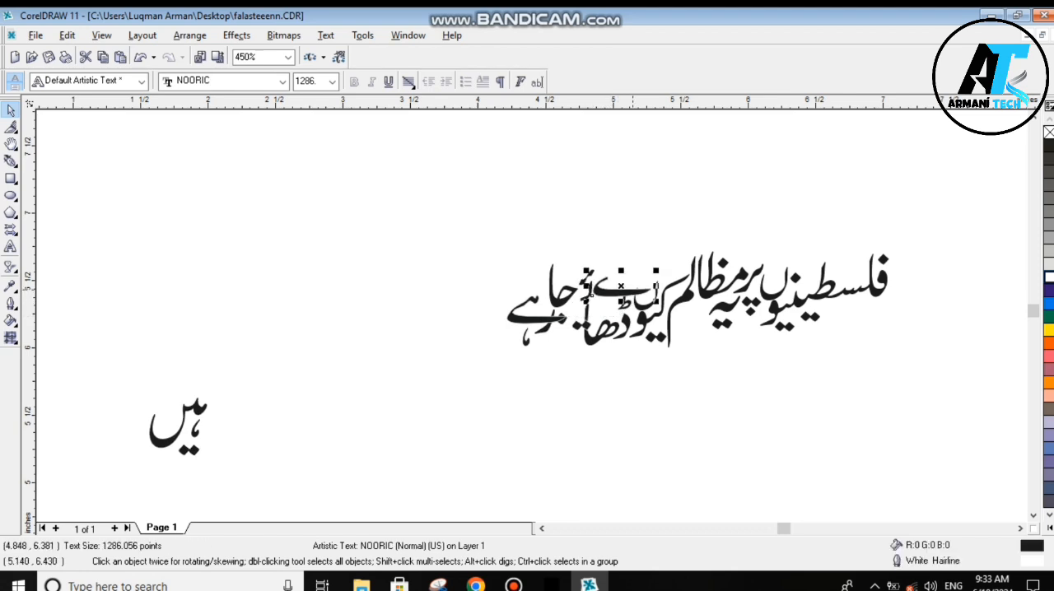
pyautogui.hotkey('ctrl', 'z')
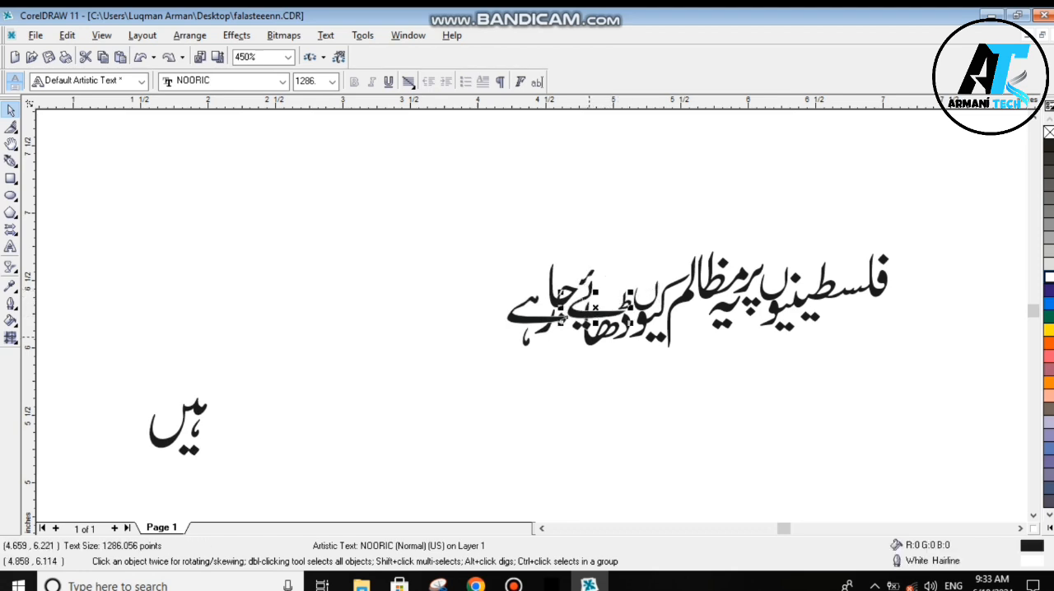
pyautogui.click(613, 379)
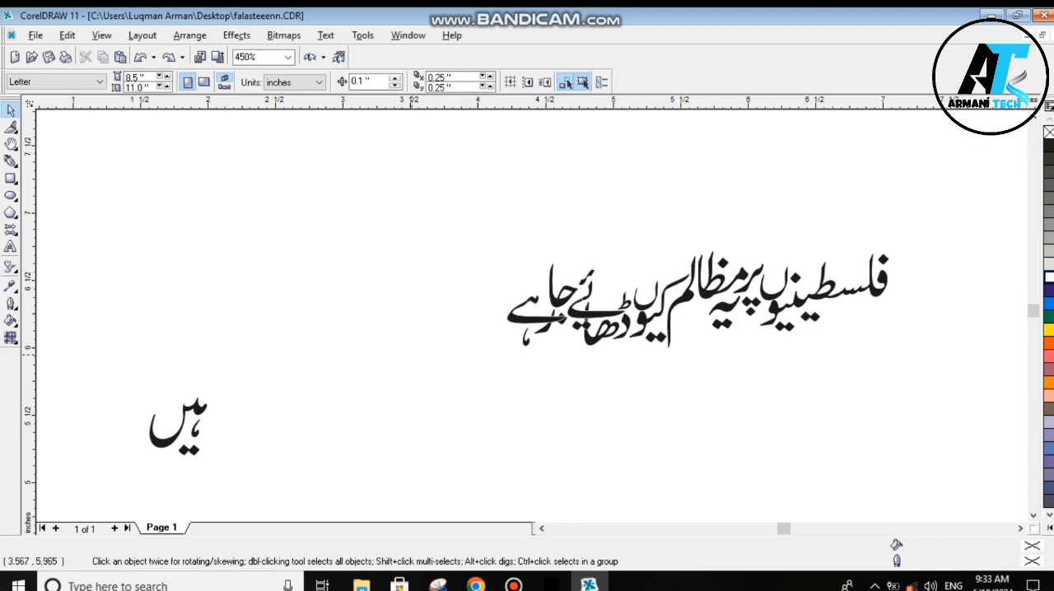
# - Stack the last word ہیں above ہے at the left end of the headline and give it a white outline
pyautogui.moveTo(198, 409); pyautogui.dragTo(535, 273)
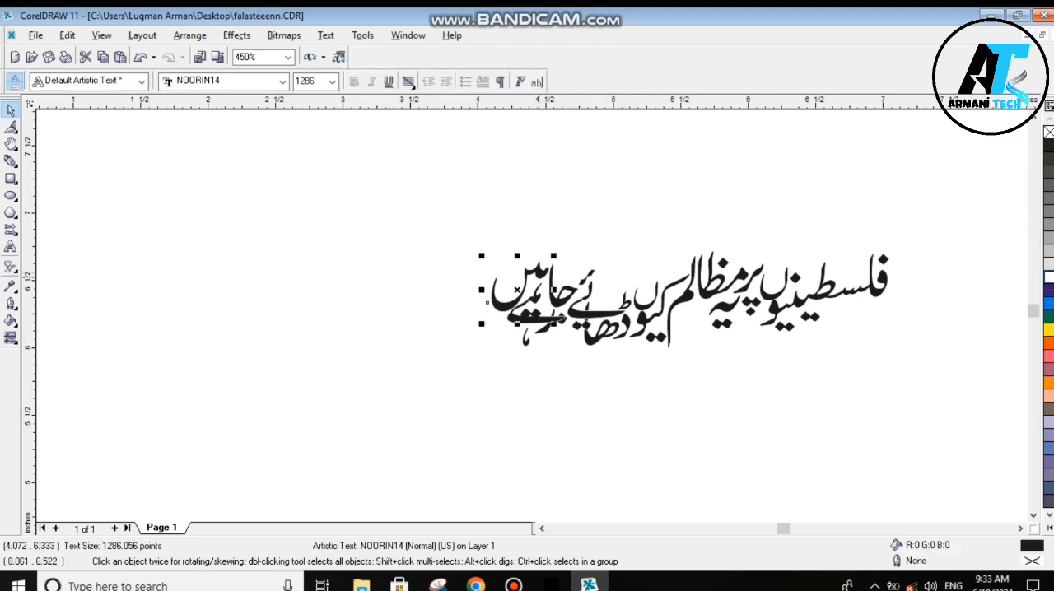
pyautogui.rightClick(1049, 277)
pyautogui.click(772, 424)
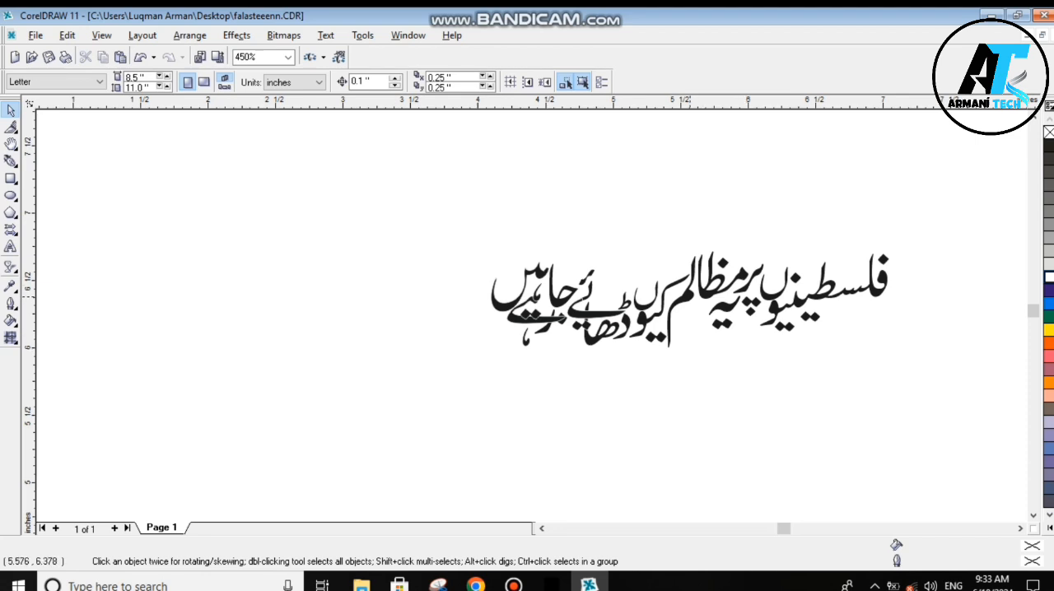
# - Try shifting the لم piece of مظالم slightly right, then restore its position
pyautogui.moveTo(690, 296); pyautogui.dragTo(704, 299)
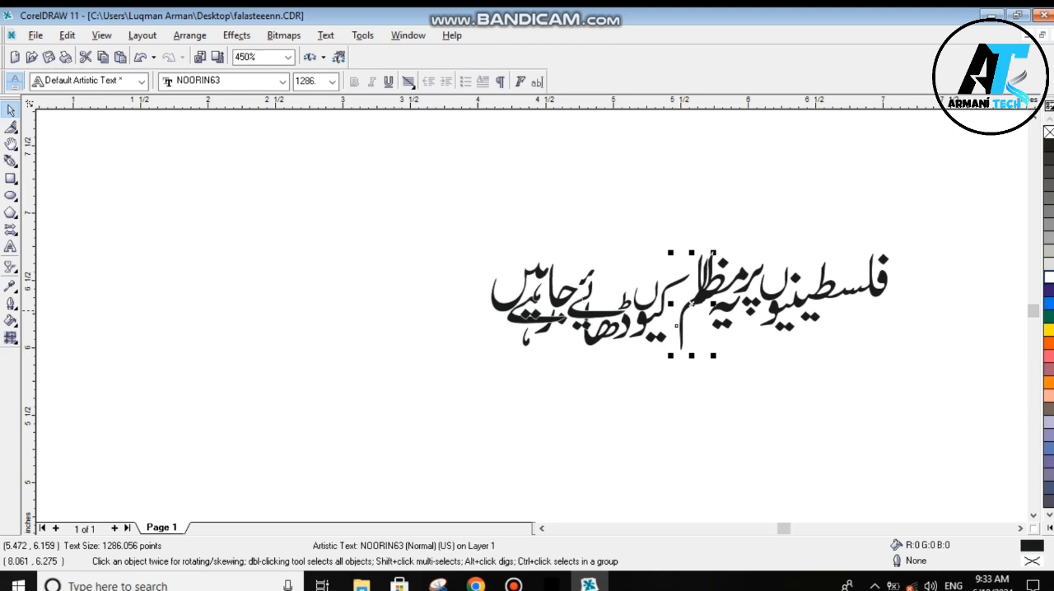
pyautogui.moveTo(676, 326); pyautogui.dragTo(663, 324)
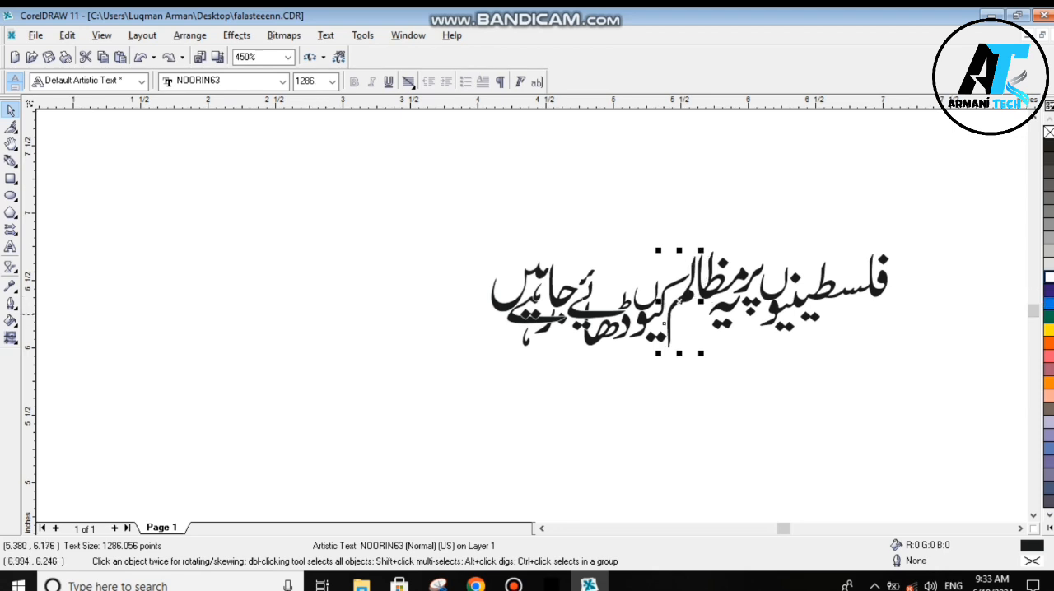
pyautogui.click(729, 346)
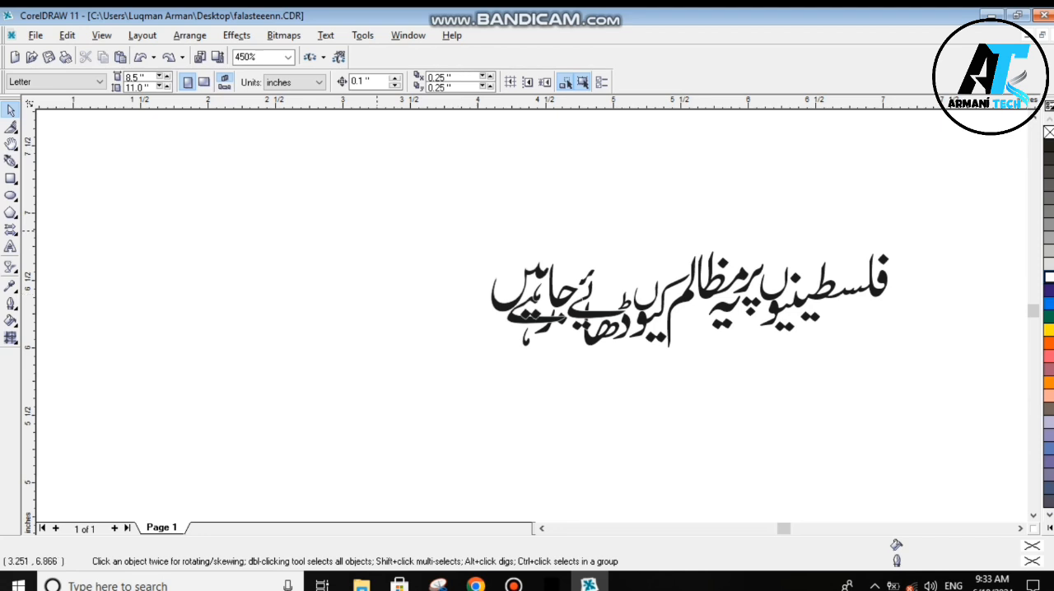
# - Select all pieces of the arranged headline, fill them with blue, and view the result zoomed to fit
pyautogui.moveTo(376, 229); pyautogui.dragTo(947, 438)
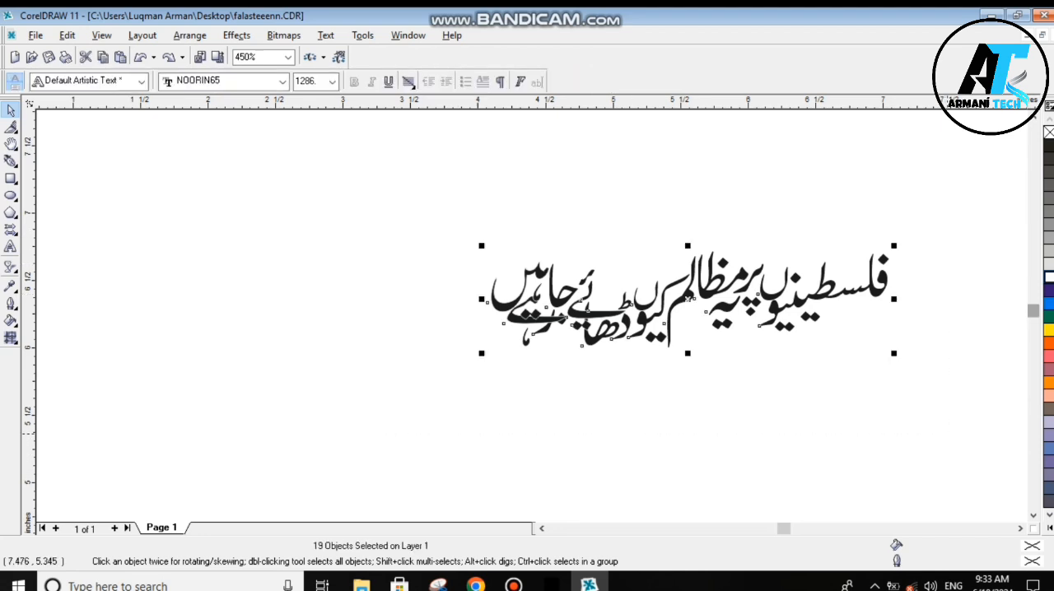
pyautogui.click(1049, 304)
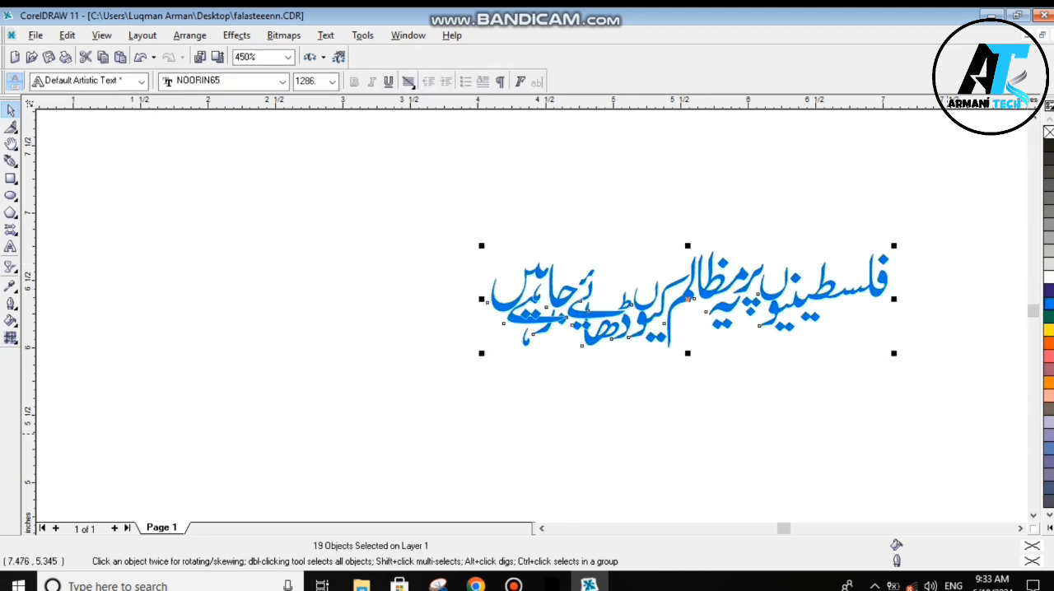
pyautogui.press('Escape')
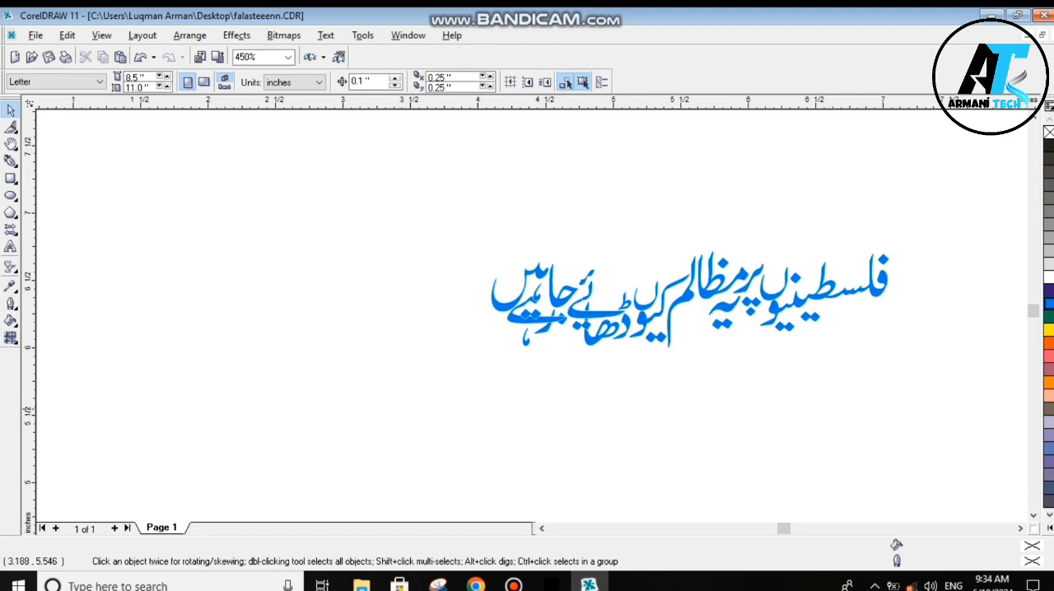
pyautogui.press('F4')
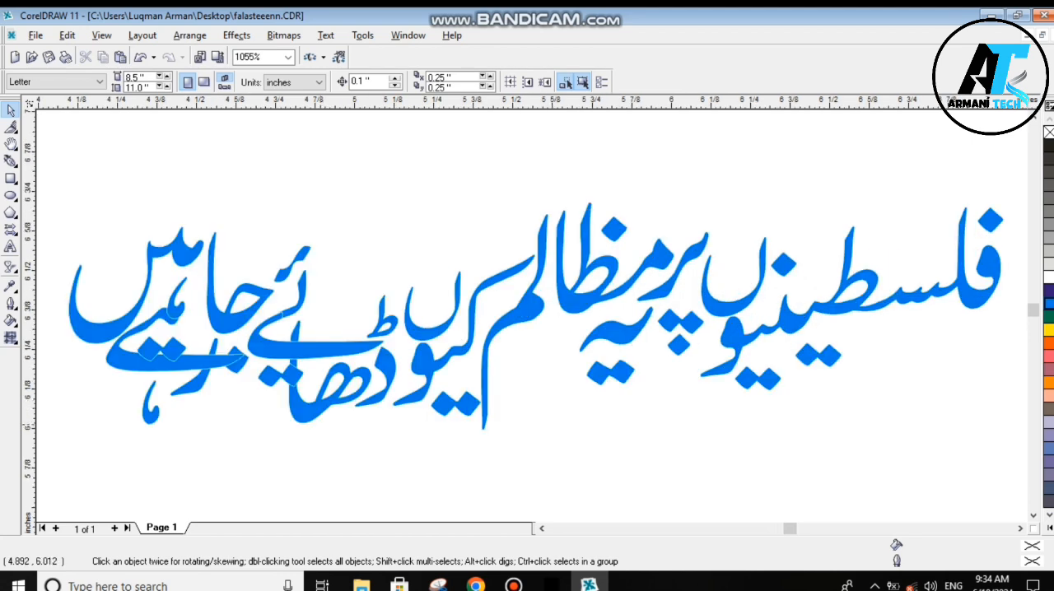